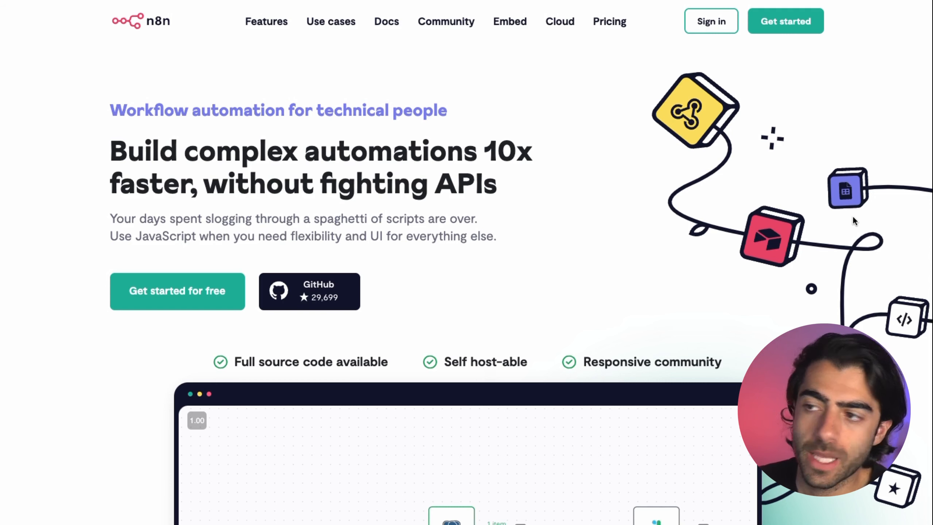
Step: Scroll through n8n's Cloud pricing plans, noting the €20/mo Start plan
scroll(852, 215, "down", 10)
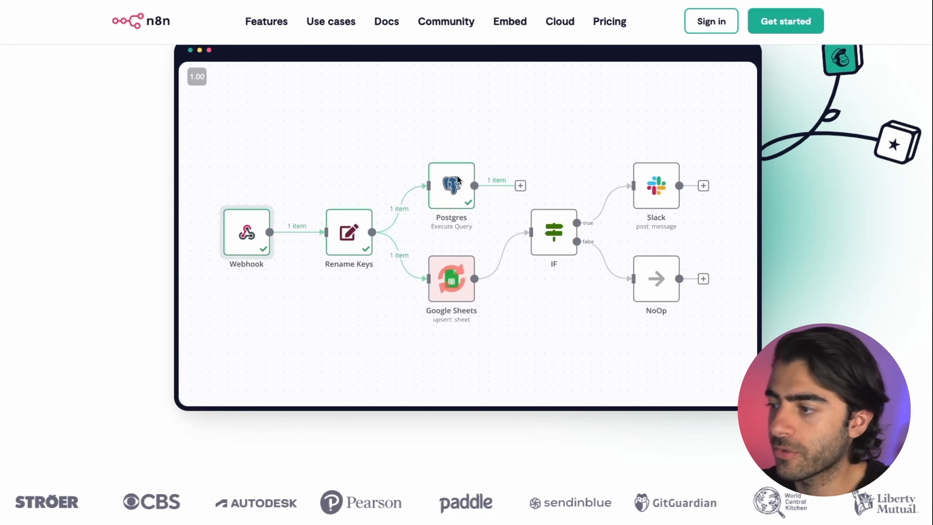
scroll(520, 353, "down", 15)
scroll(520, 353, "up", 15)
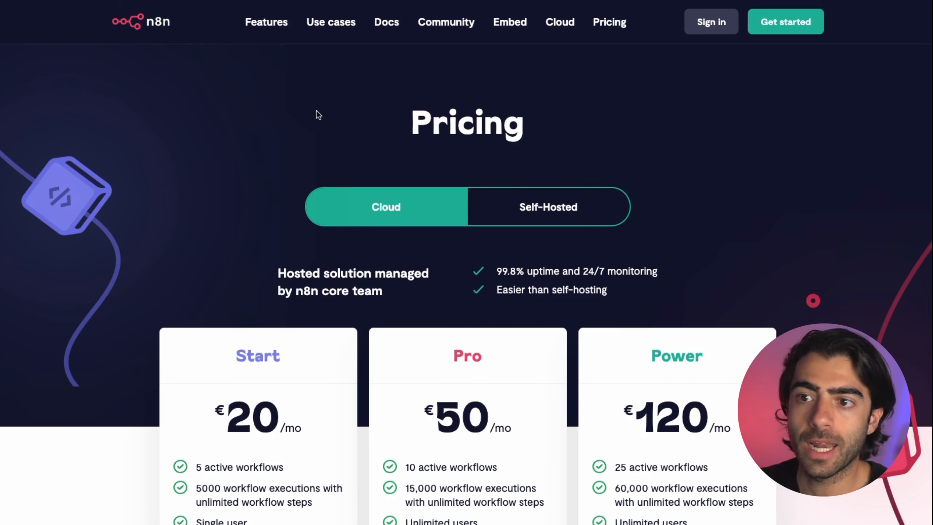
scroll(317, 112, "down", 4)
scroll(316, 126, "down", 1)
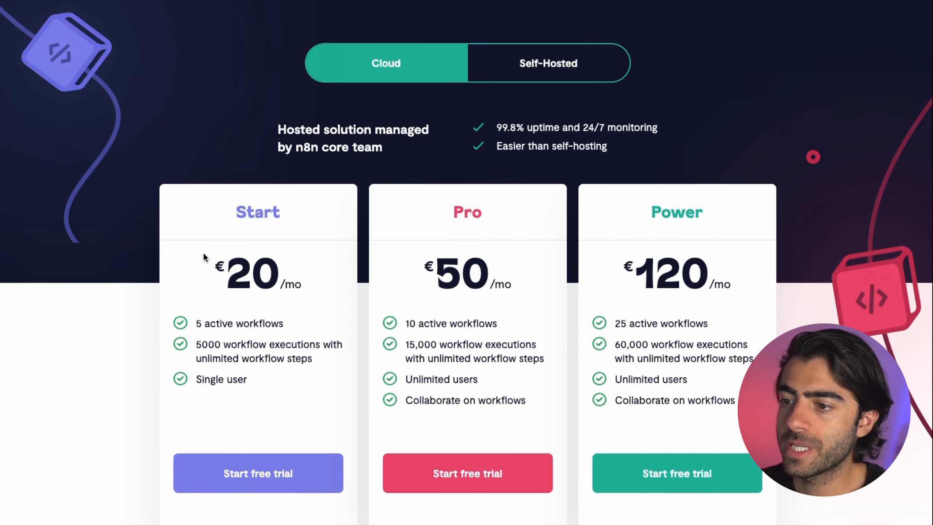
left_click_drag(202, 252, 350, 309)
left_click(347, 307)
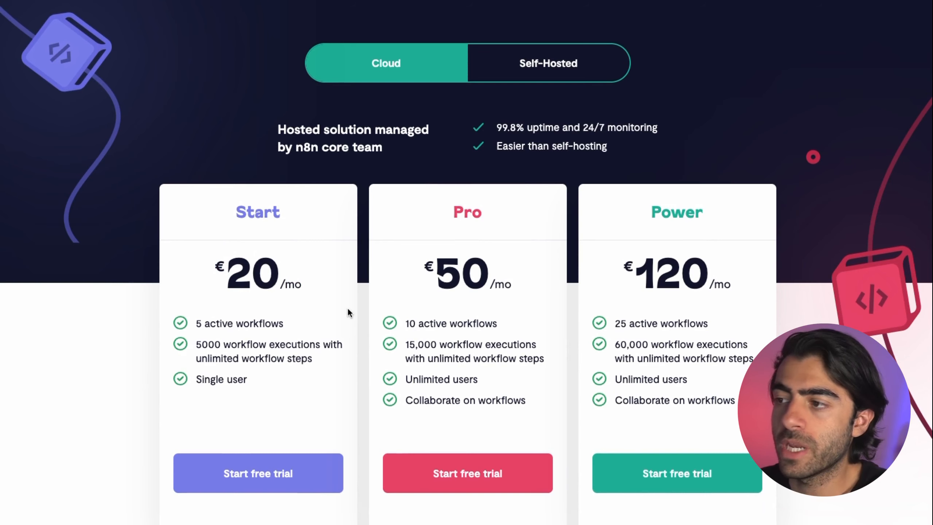
scroll(543, 132, "up", 2)
Step: Switch the pricing to Self-Hosted and compare its plans, including the free Community tier
left_click(543, 131)
scroll(540, 131, "down", 1)
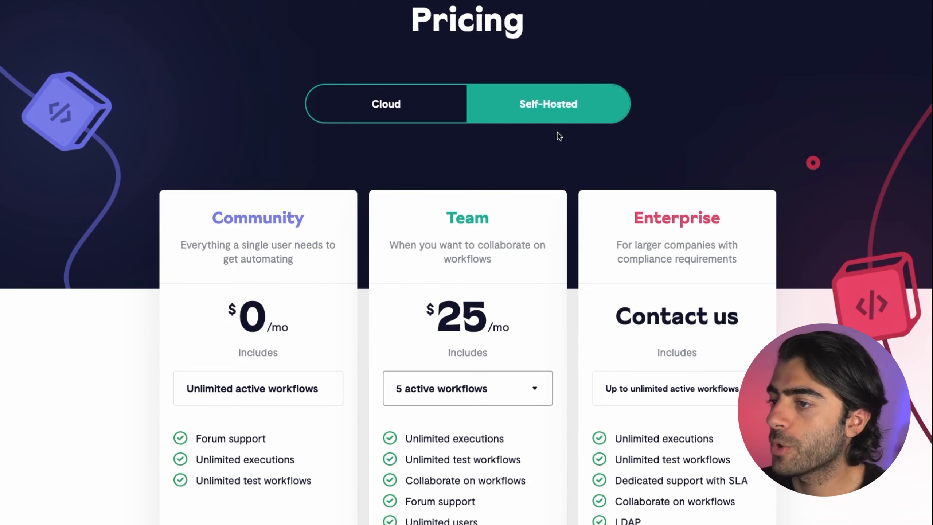
scroll(401, 315, "down", 1)
left_click_drag(201, 222, 264, 338)
left_click_drag(280, 376, 307, 446)
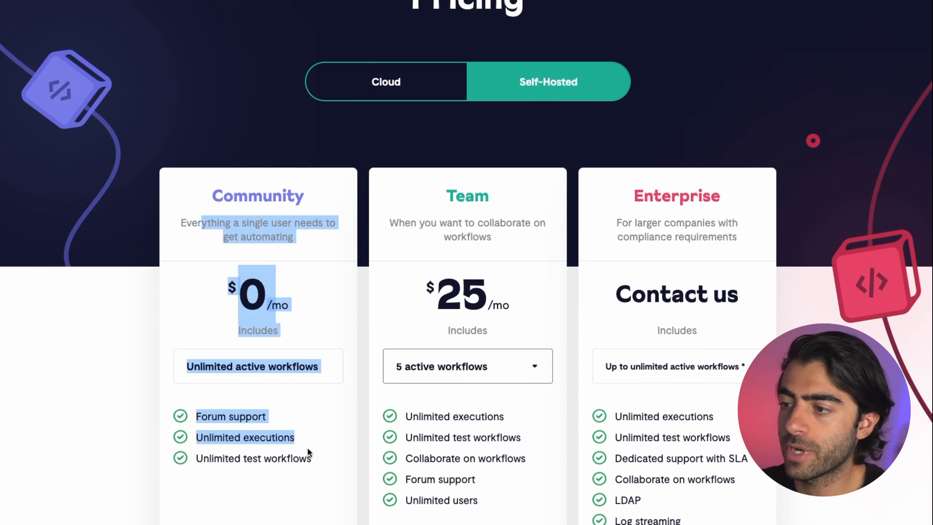
left_click(308, 447)
scroll(255, 359, "down", 1)
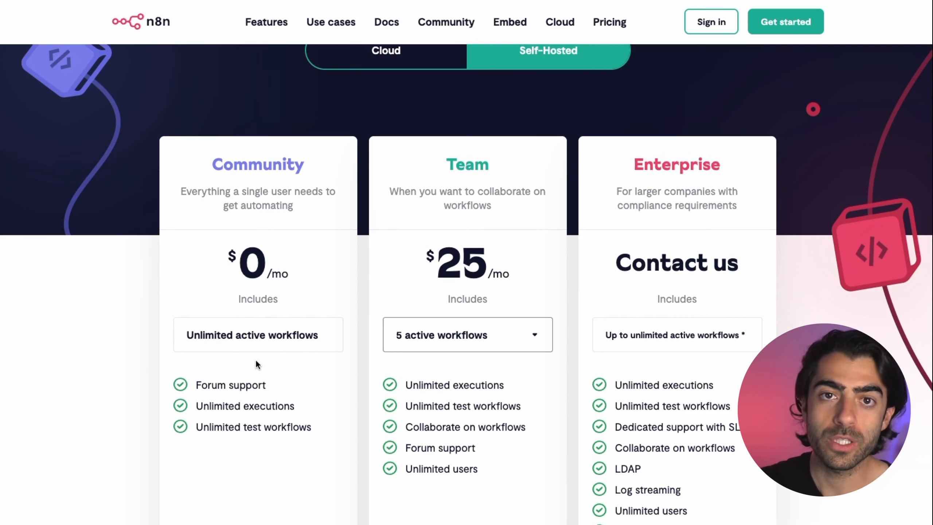
scroll(420, 310, "up", 4)
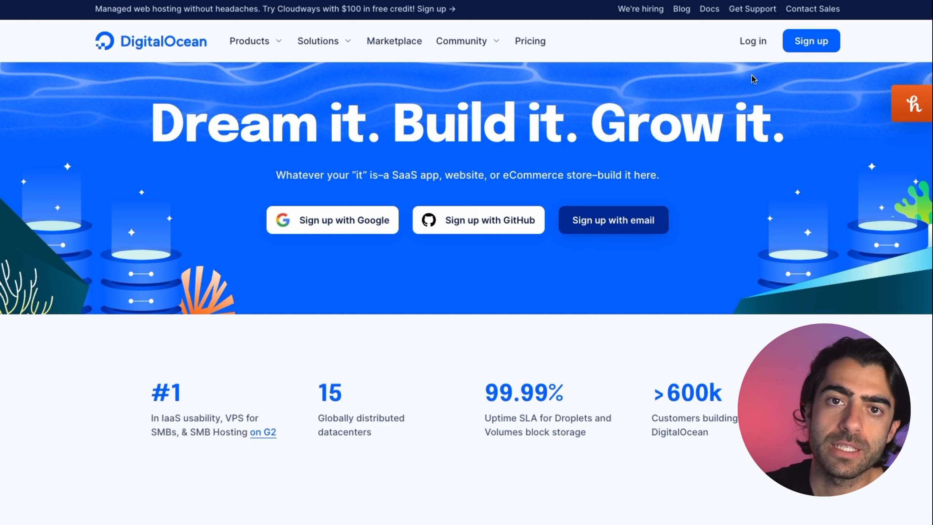
Step: Log in to DigitalOcean and name the new project 'Build with Vince'
left_click(753, 41)
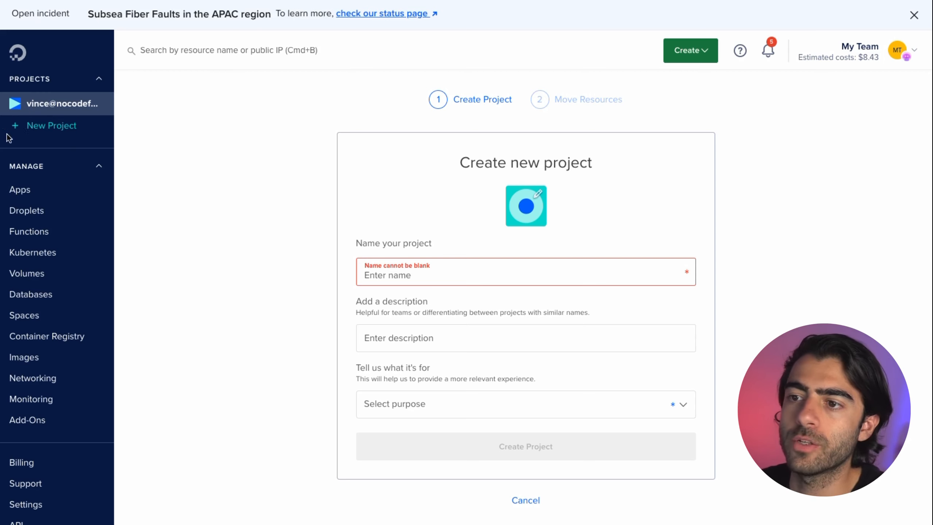
left_click(470, 271)
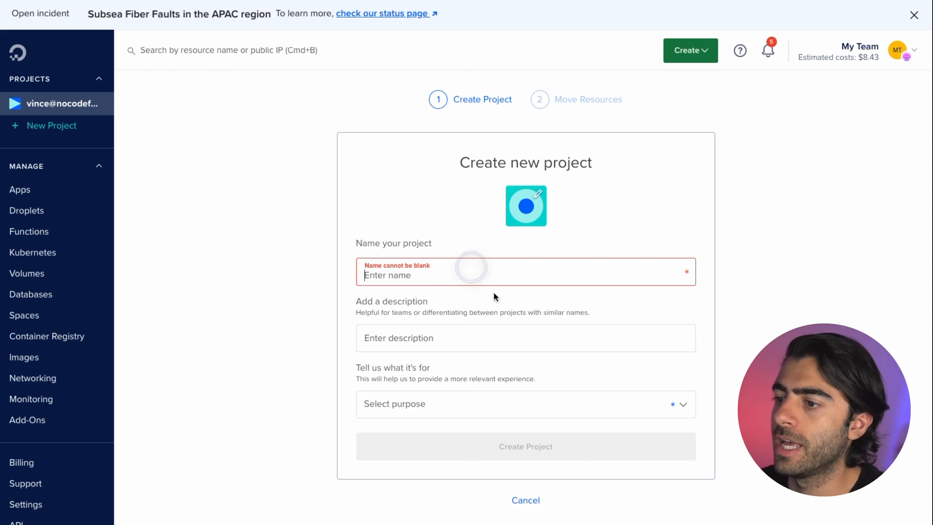
type("Build with ")
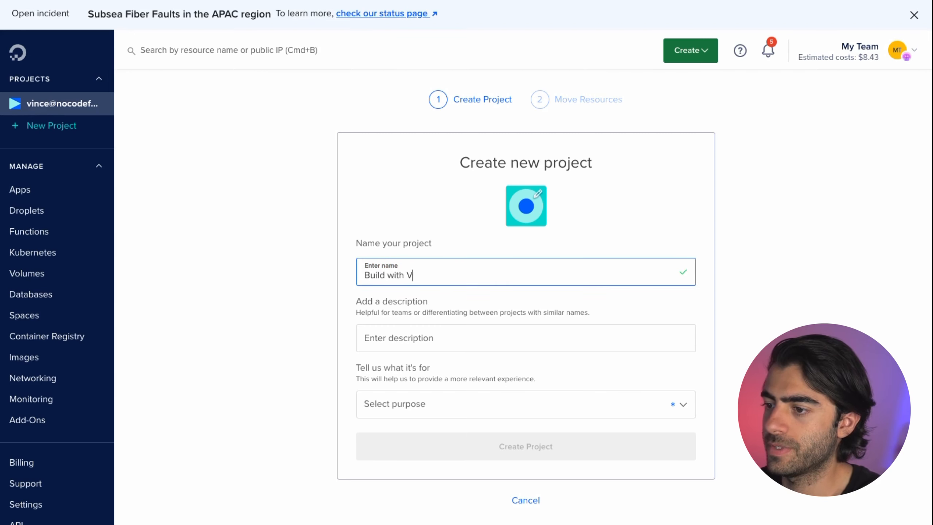
type("Vince")
left_click(458, 318)
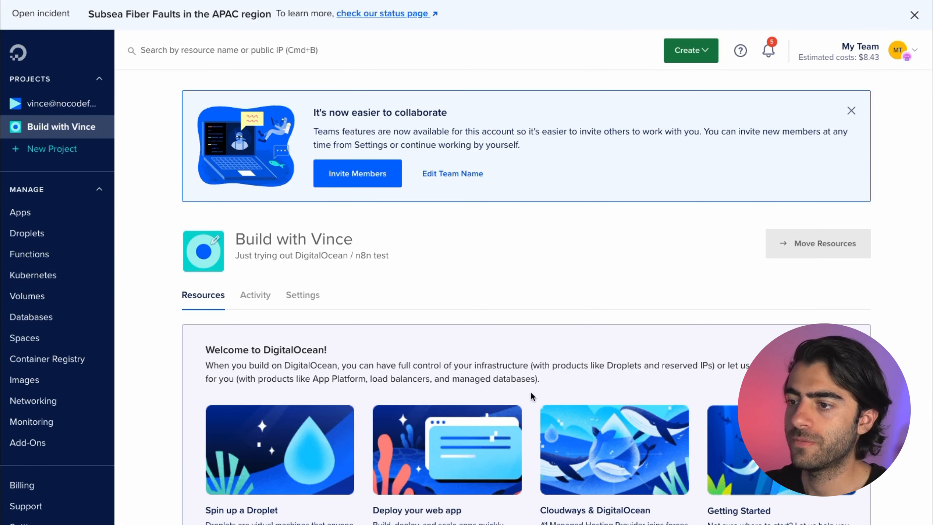
Step: Read the Create a Droplet steps in n8n's DigitalOcean hosting guide
scroll(638, 196, "down", 1)
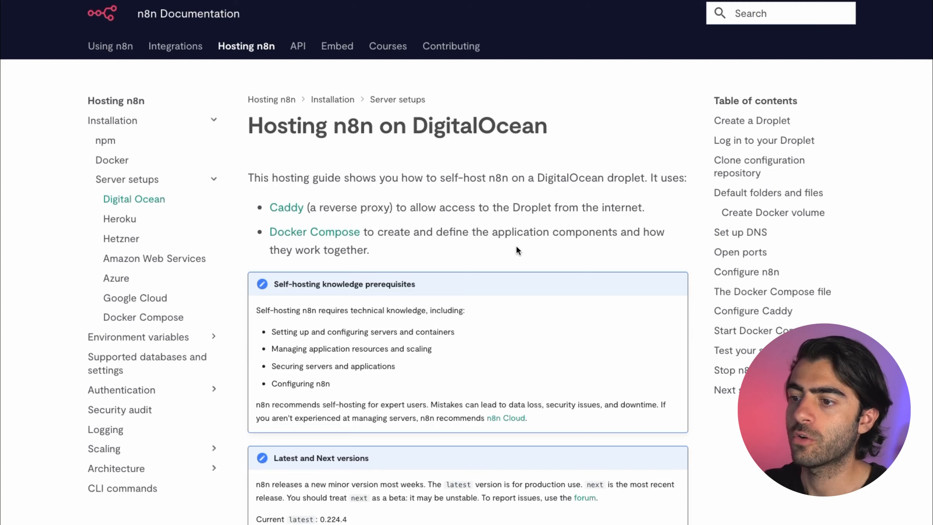
scroll(516, 247, "down", 10)
left_click_drag(250, 233, 547, 341)
left_click(603, 262)
scroll(603, 262, "down", 3)
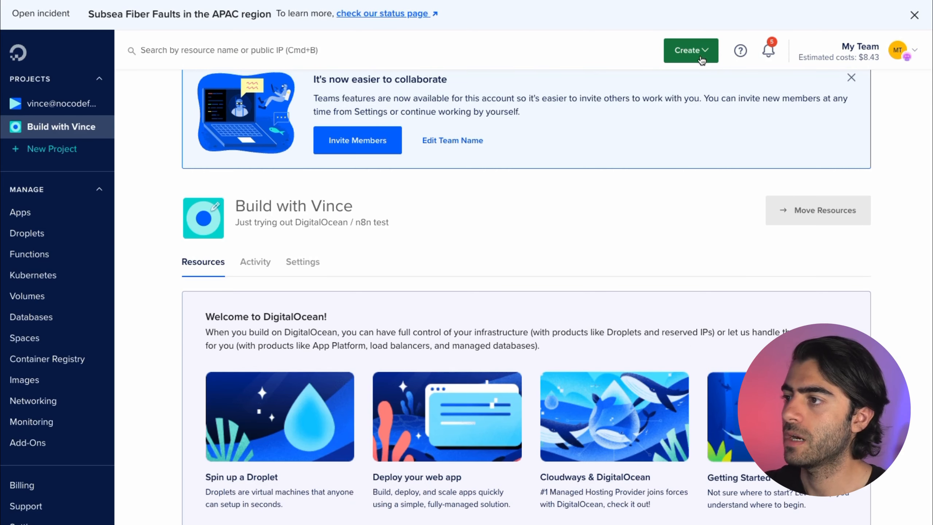
Step: Start a new droplet from DigitalOcean's Create menu and check step 3 of the guide
left_click(701, 60)
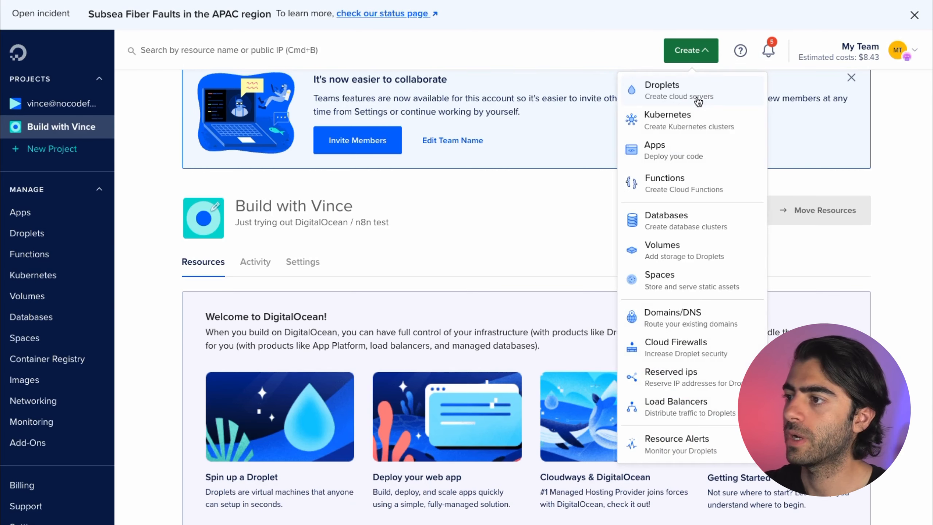
left_click(694, 94)
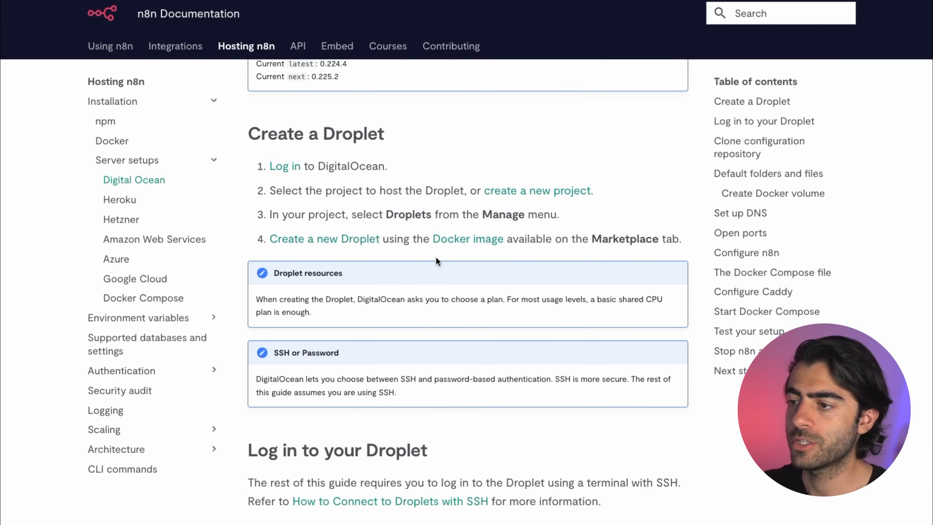
left_click_drag(270, 214, 689, 242)
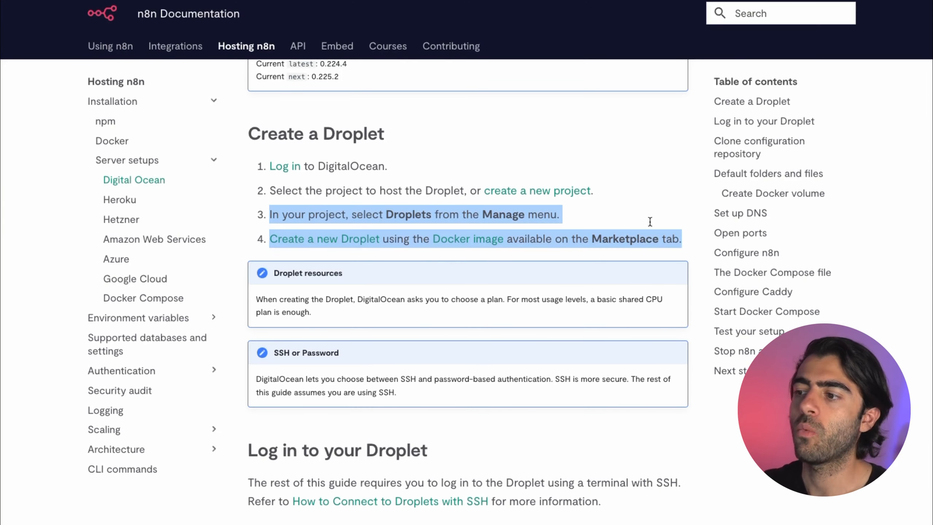
left_click(625, 210)
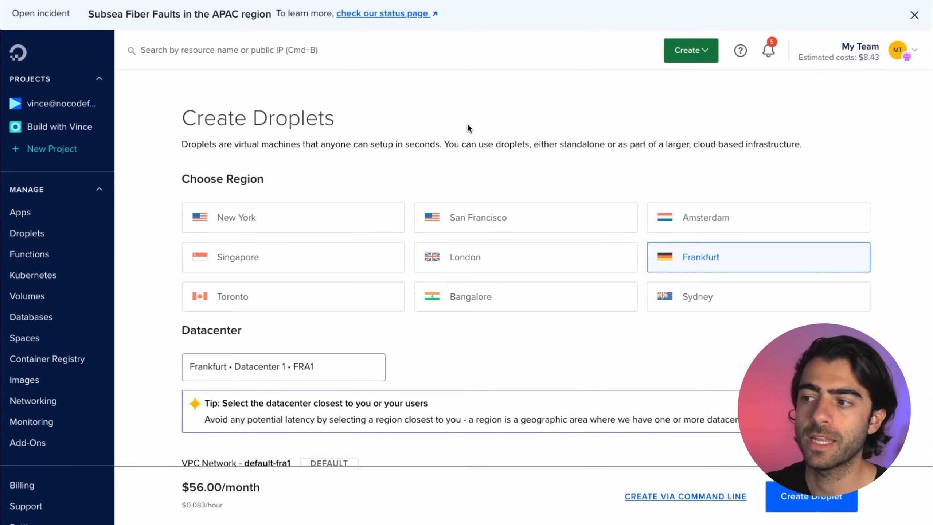
Step: Place the droplet in London using the Marketplace Docker 20.10.21 on Ubuntu 22.04 image
scroll(483, 131, "down", 3)
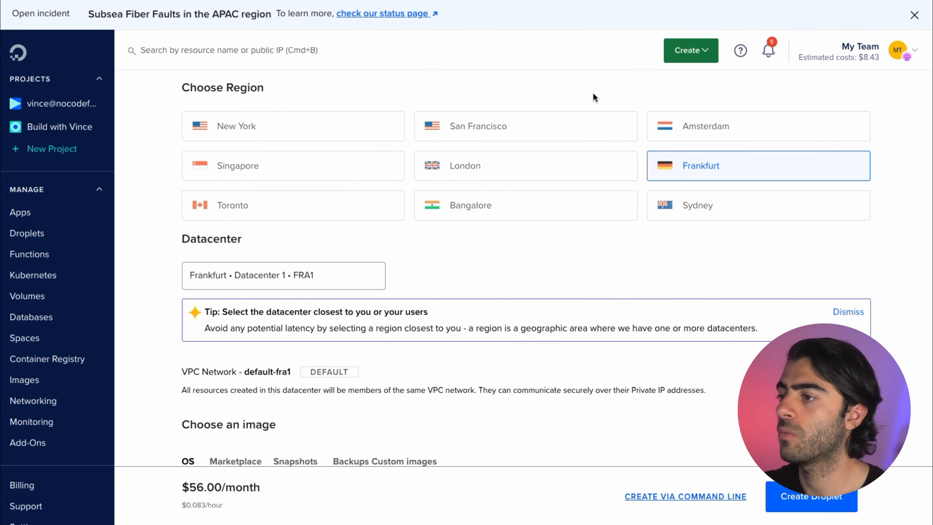
left_click(543, 167)
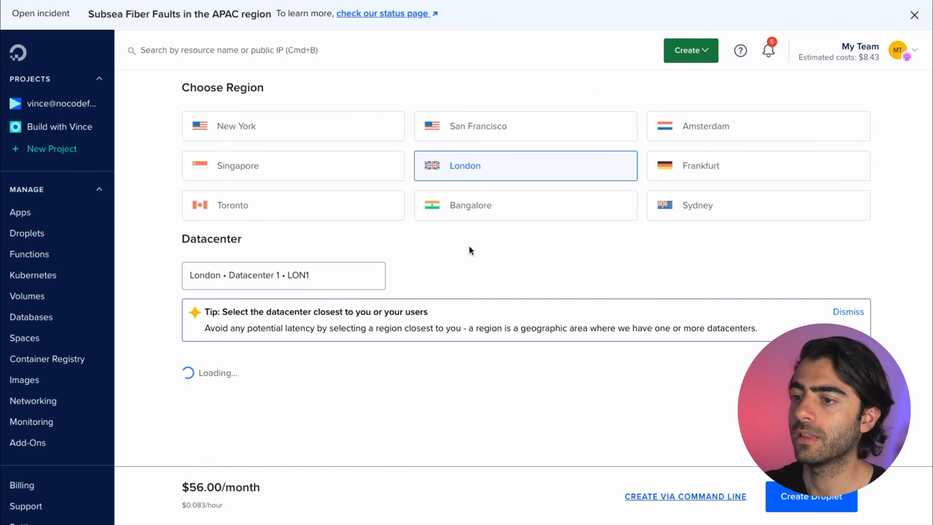
scroll(521, 231, "down", 8)
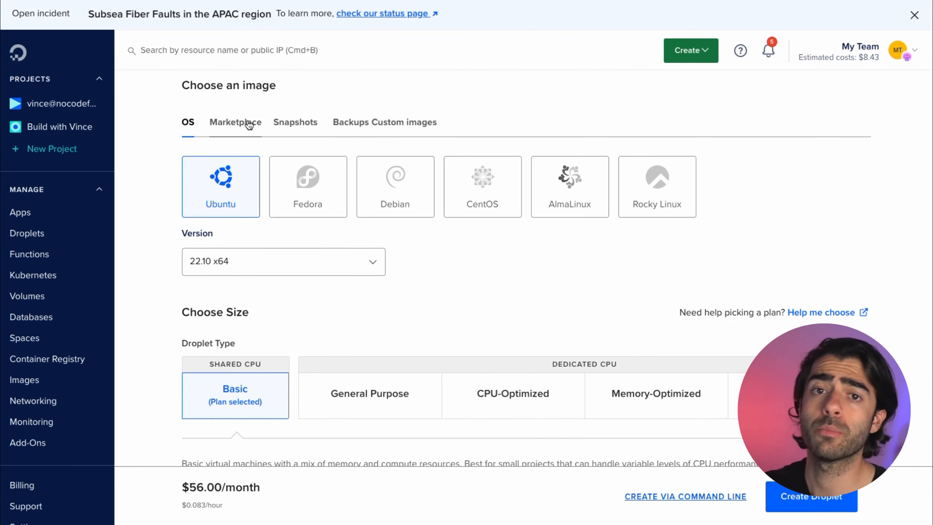
left_click(249, 125)
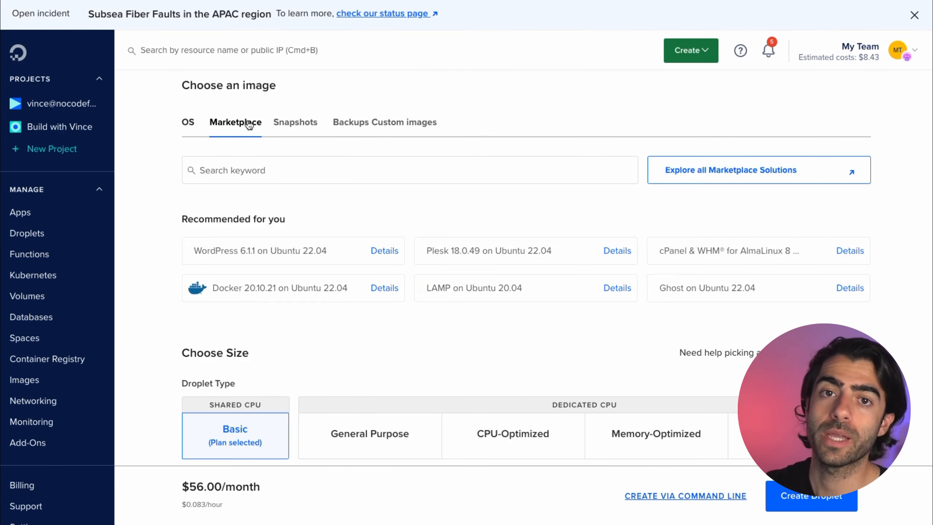
left_click(306, 163)
type("docker")
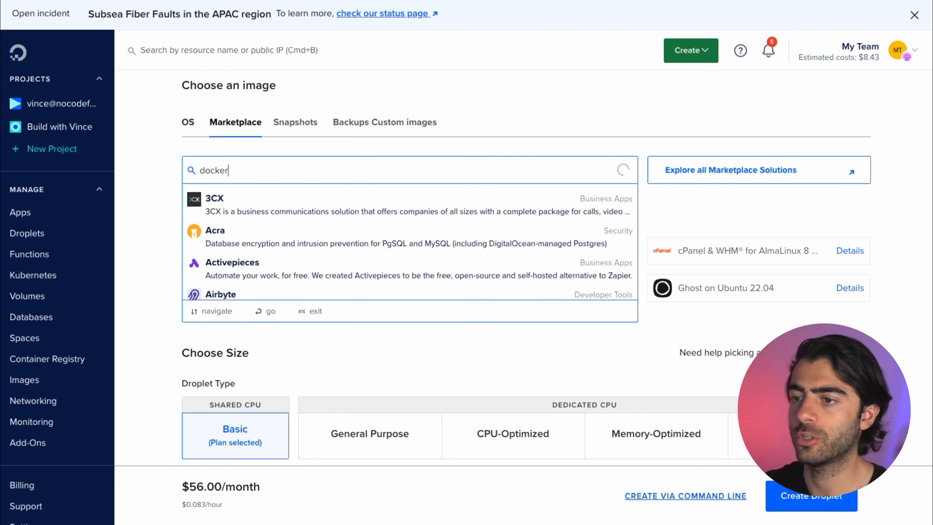
left_click(316, 194)
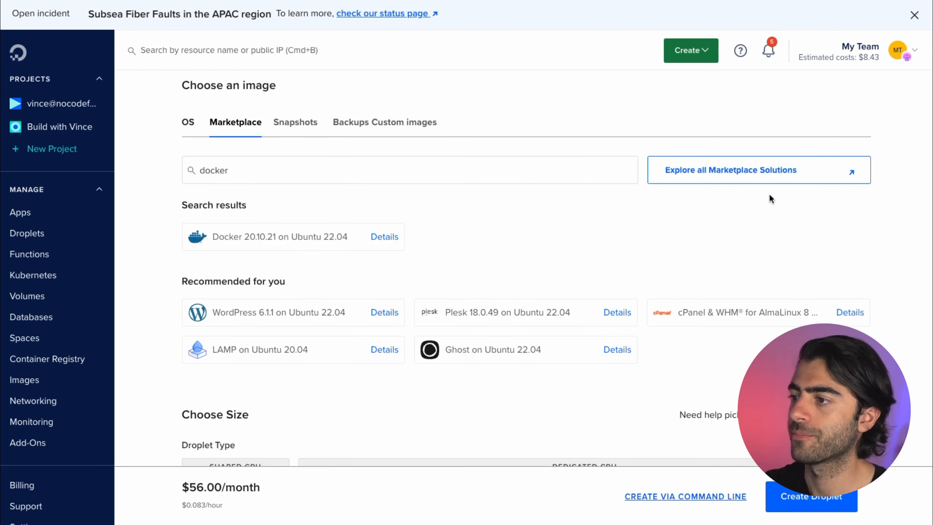
left_click(389, 248)
Step: Compare CPU options and pick Premium AMD on the $7/month plan (1 GB, 25 GB NVMe)
scroll(471, 234, "down", 5)
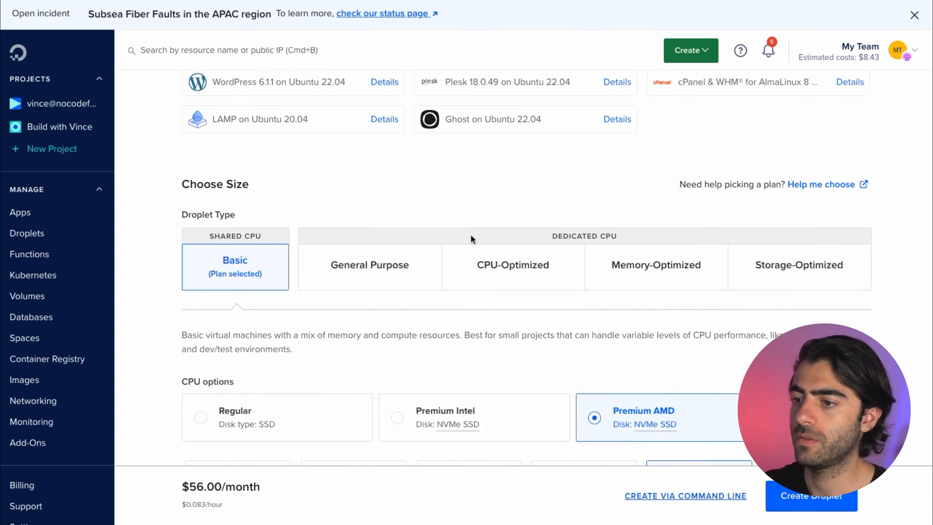
scroll(279, 250, "down", 5)
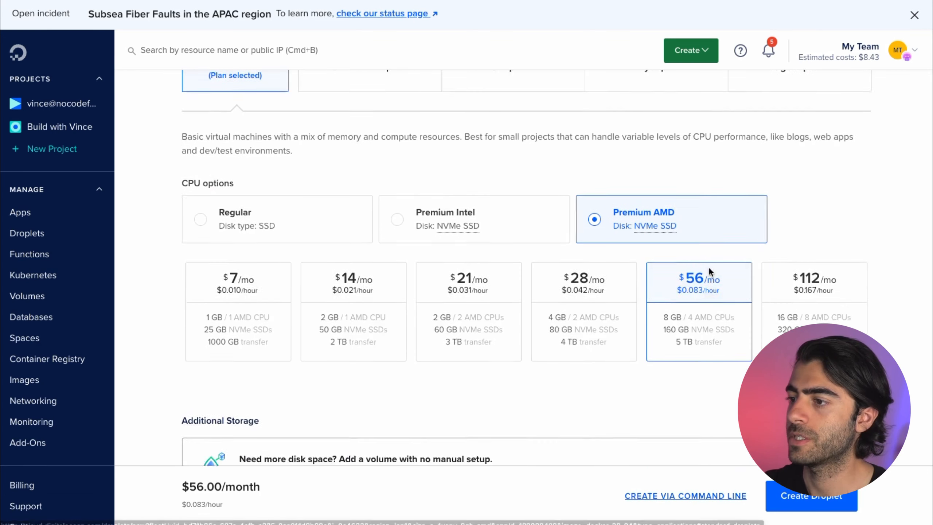
left_click(314, 177)
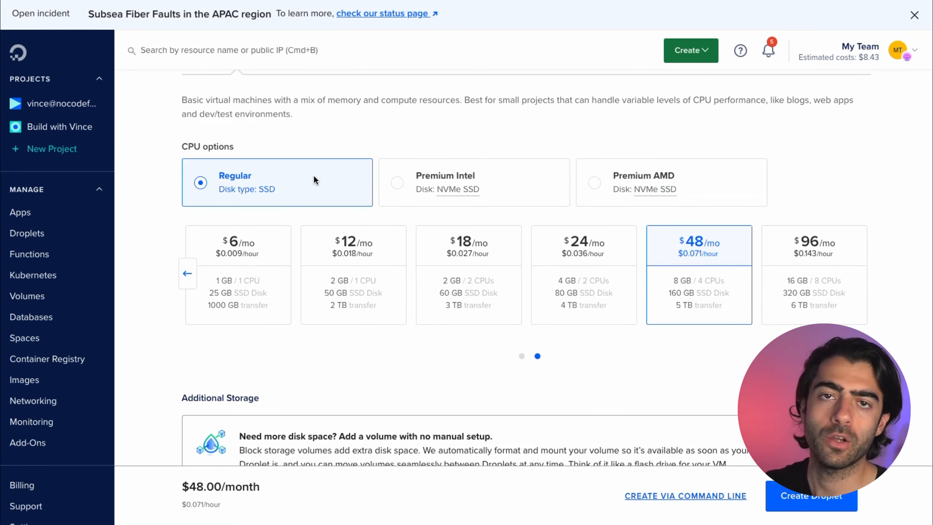
left_click(666, 162)
left_click(242, 191)
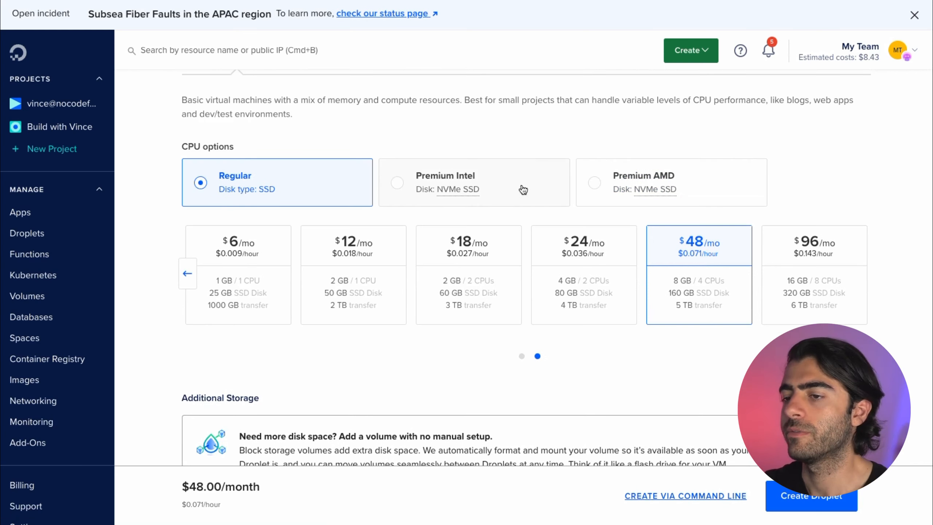
mouse_move(479, 191)
left_click(652, 178)
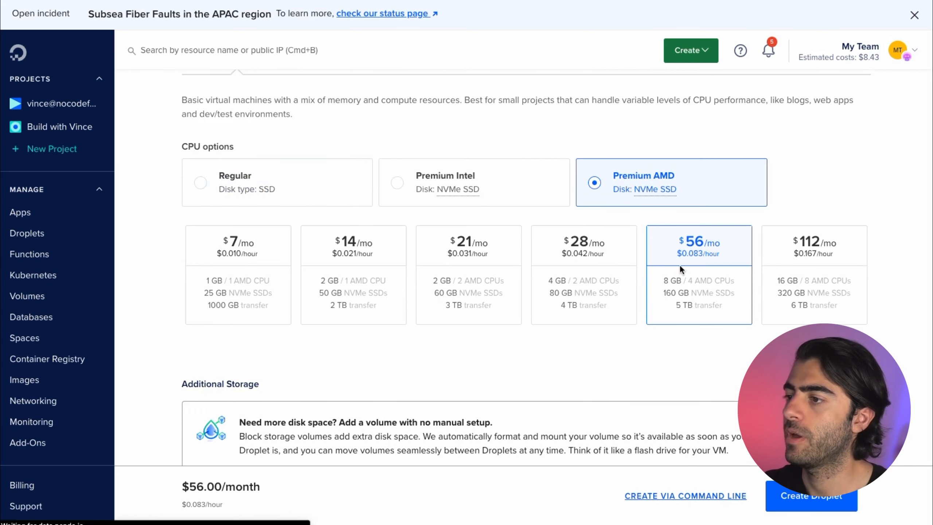
left_click(264, 246)
scroll(376, 341, "down", 1)
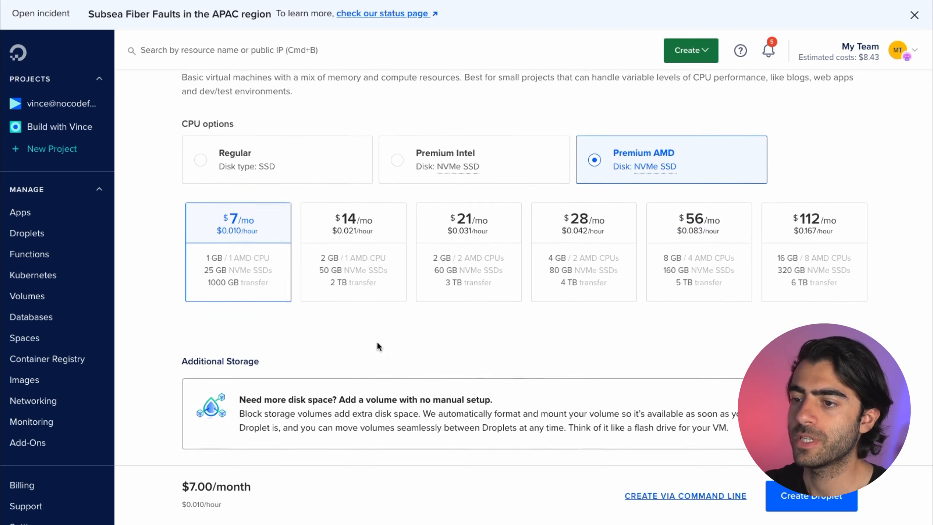
scroll(378, 341, "up", 3)
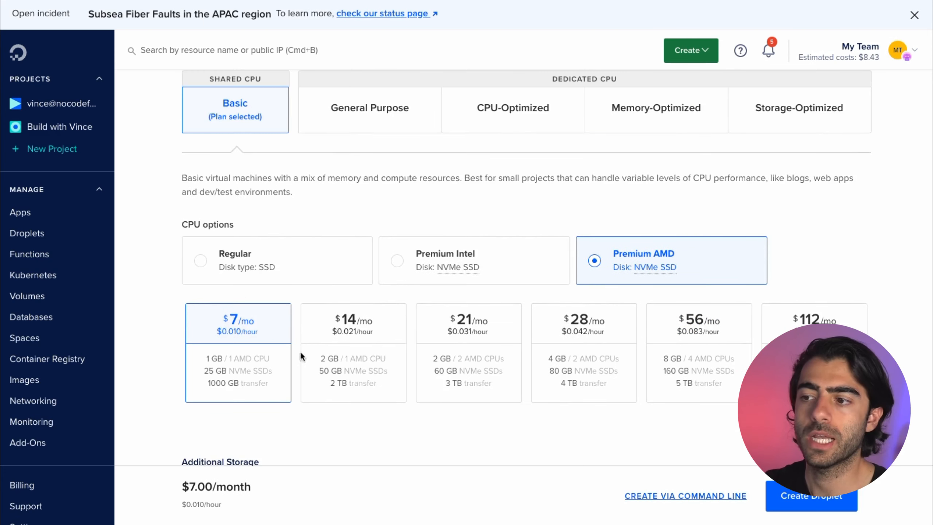
scroll(445, 375, "down", 9)
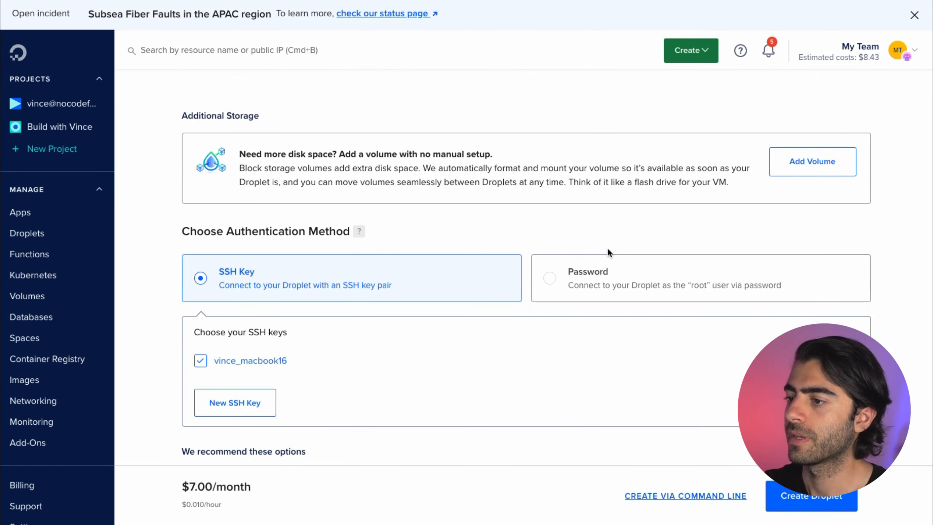
Step: Use password authentication with a valid root password and enable free improved metrics monitoring
scroll(602, 241, "down", 1)
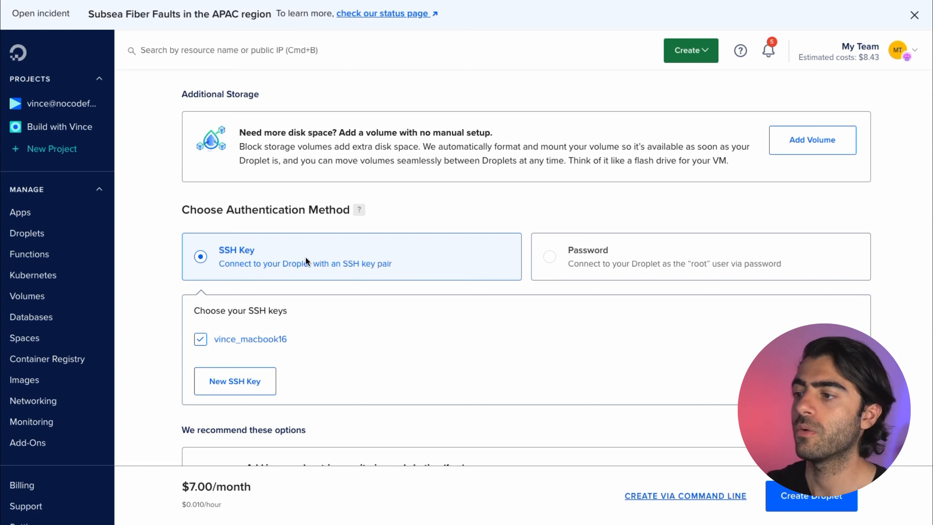
left_click(645, 265)
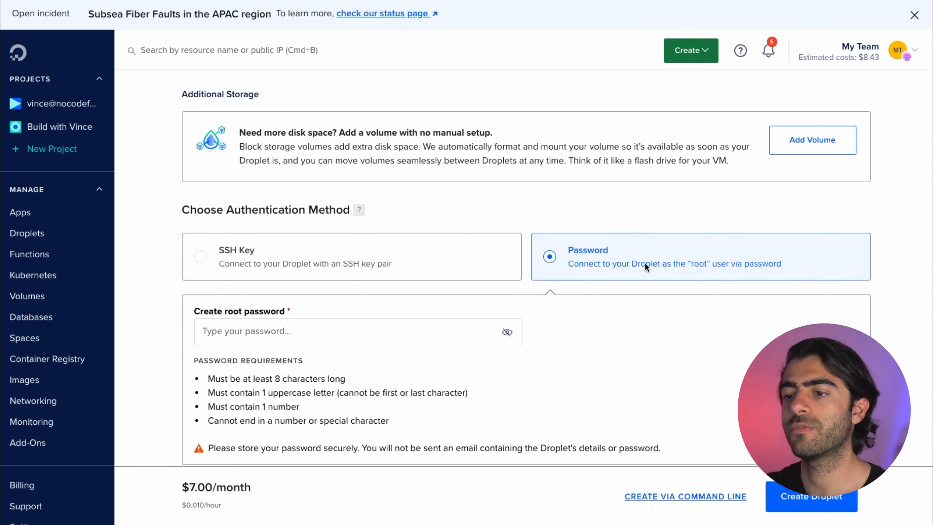
left_click(448, 345)
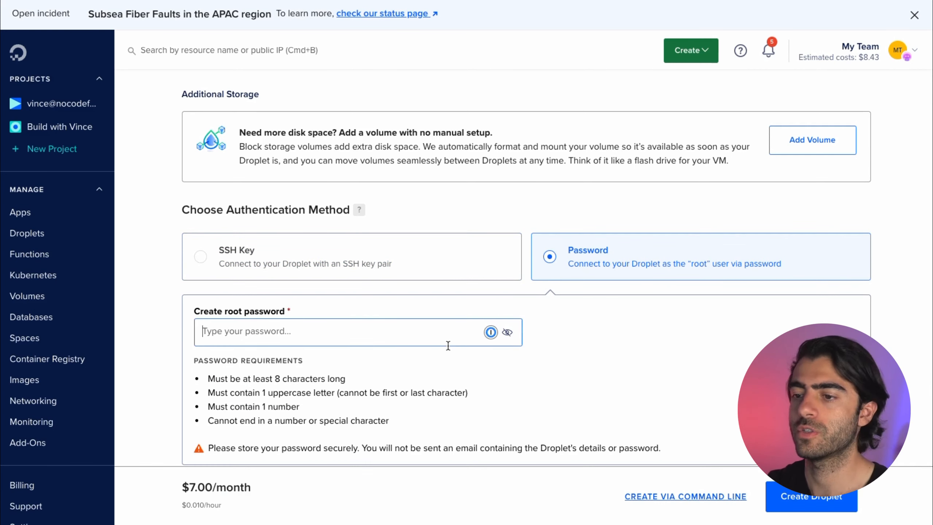
type("•••••••••••••")
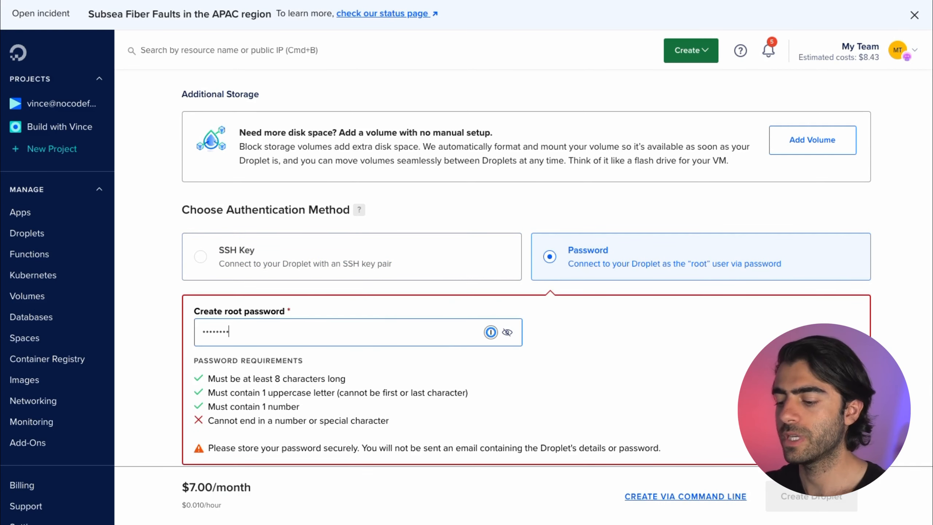
scroll(220, 260, "down", 6)
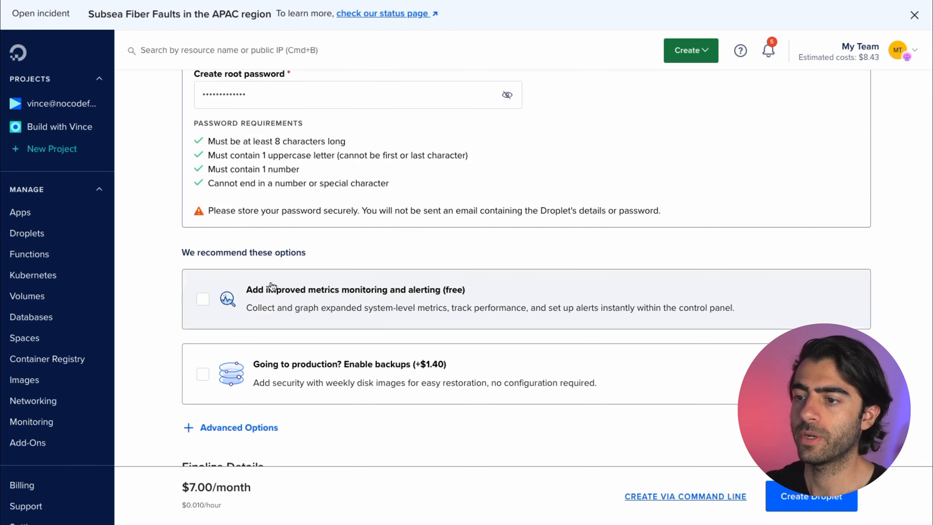
scroll(392, 330, "down", 1)
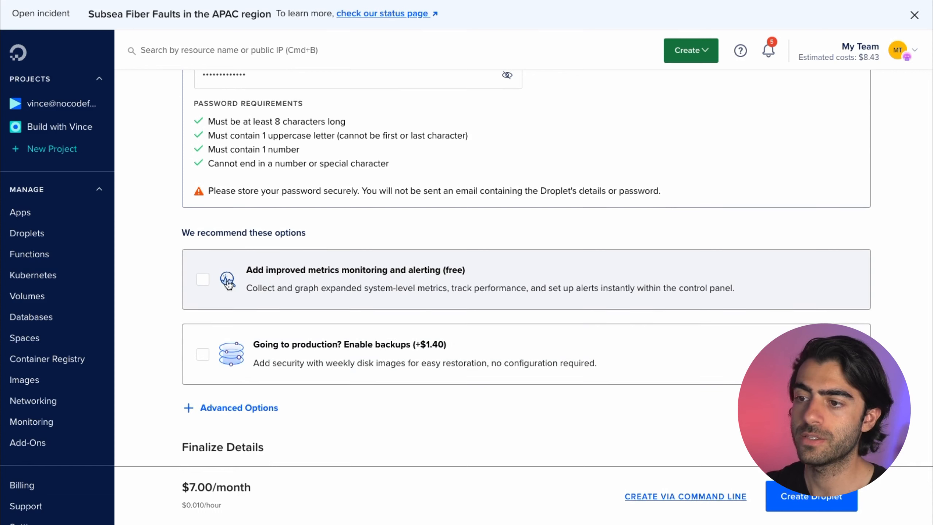
left_click(282, 276)
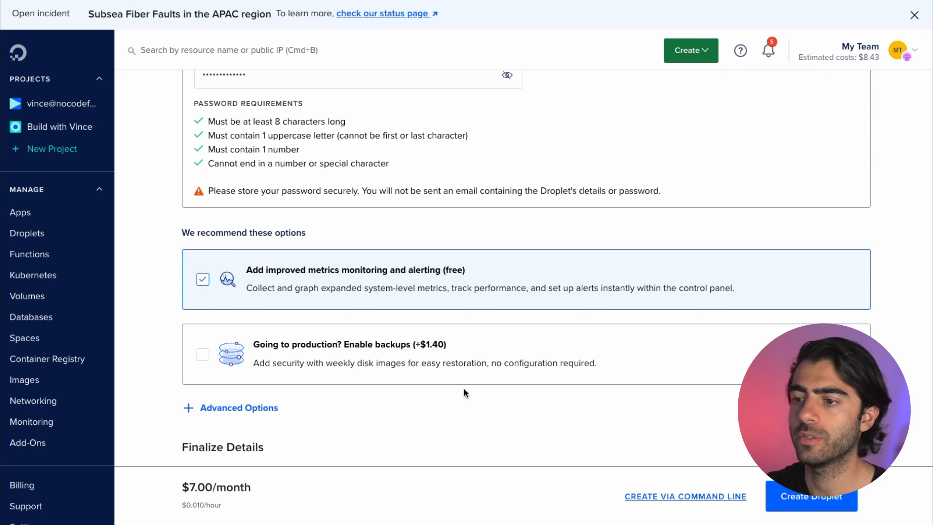
Step: Set the droplet hostname to buildwithvincen8n and create the droplet
scroll(464, 388, "down", 5)
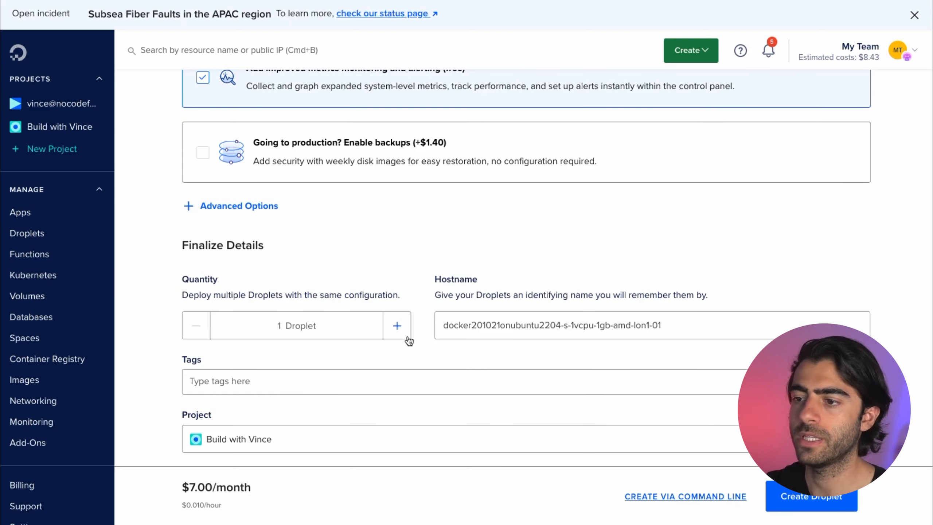
triple_click(497, 326)
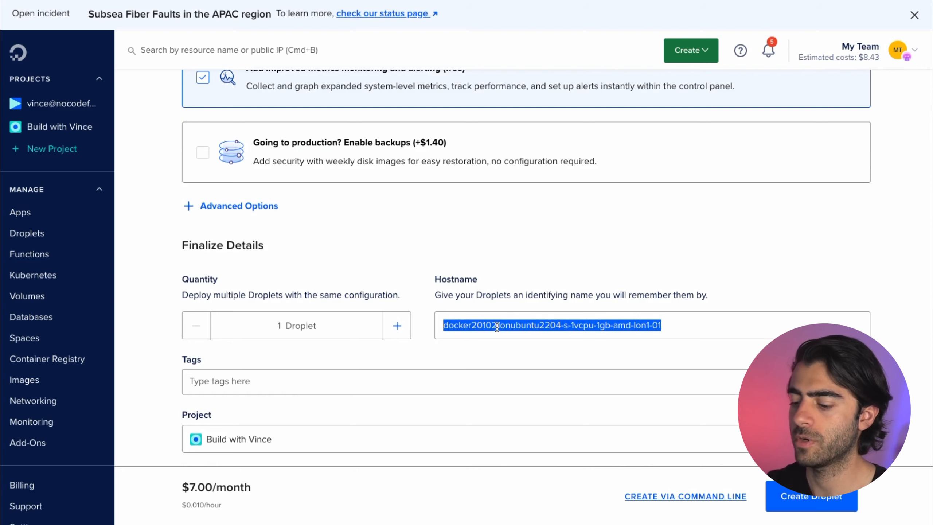
type("build")
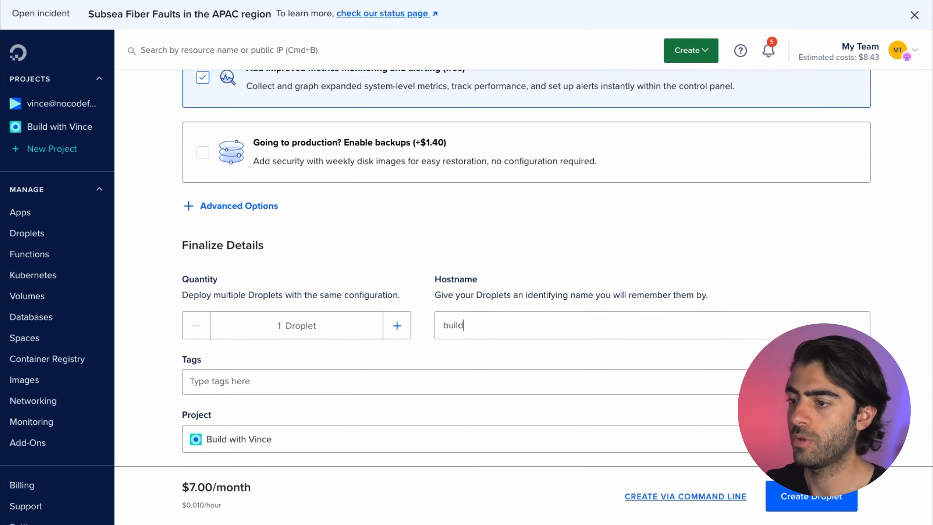
type("withvincen8n")
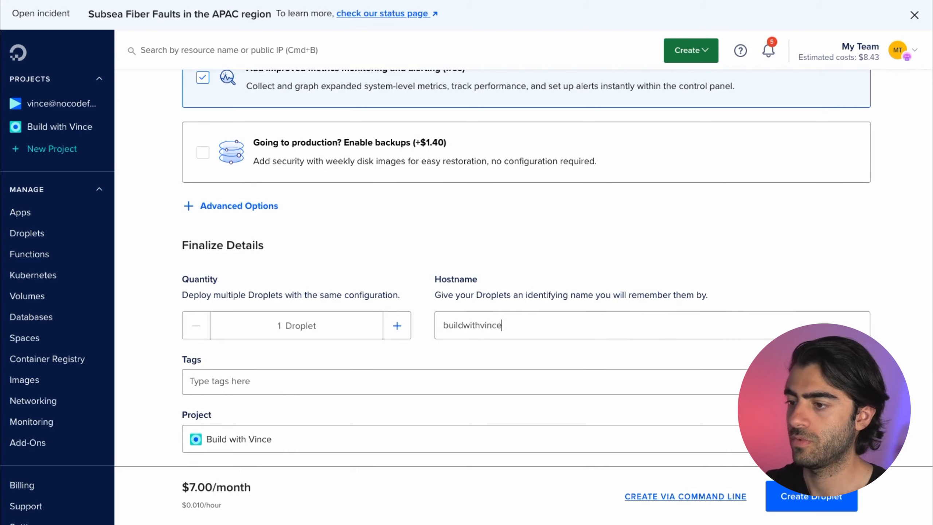
scroll(534, 287, "down", 1)
left_click(382, 344)
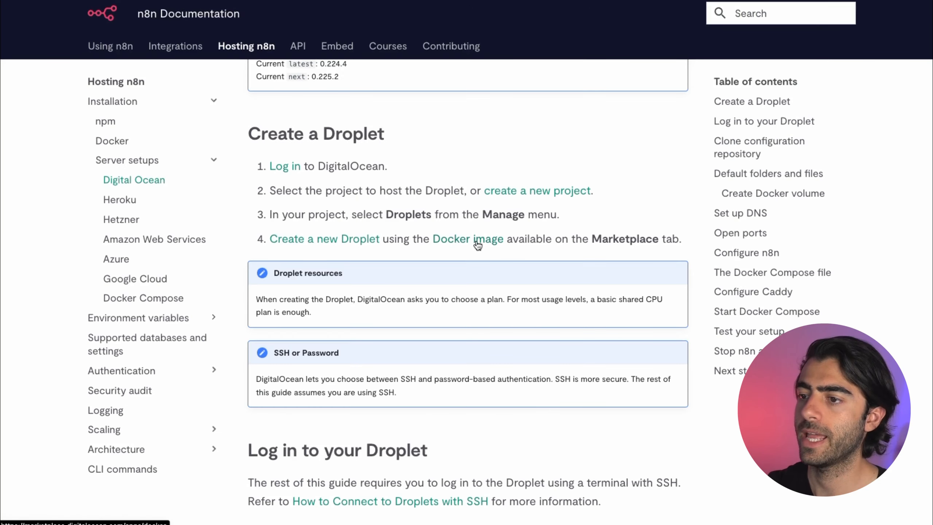
scroll(586, 245, "down", 10)
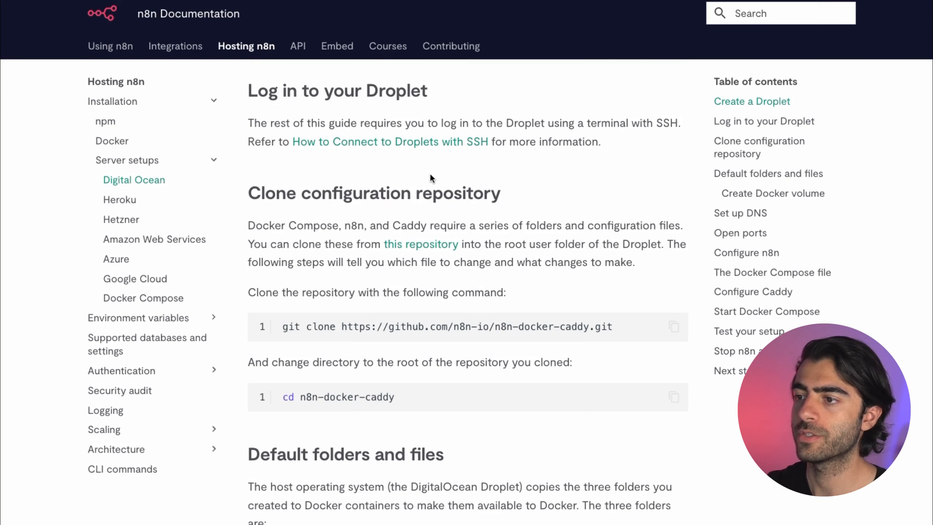
Step: Scroll n8n's hosting guide to 'Log in to your Droplet' and 'Clone configuration repository'
scroll(494, 164, "down", 3)
scroll(292, 101, "up", 4)
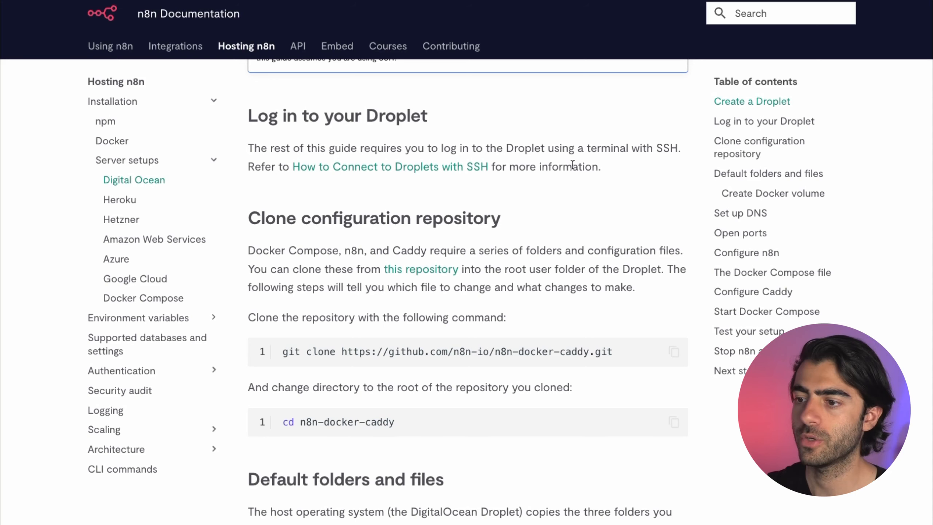
scroll(609, 243, "down", 2)
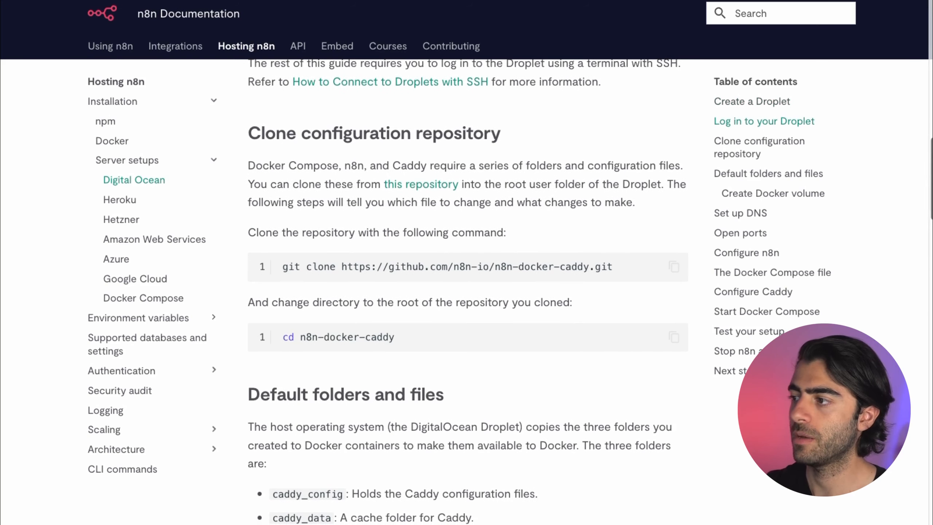
scroll(468, 291, "down", 2)
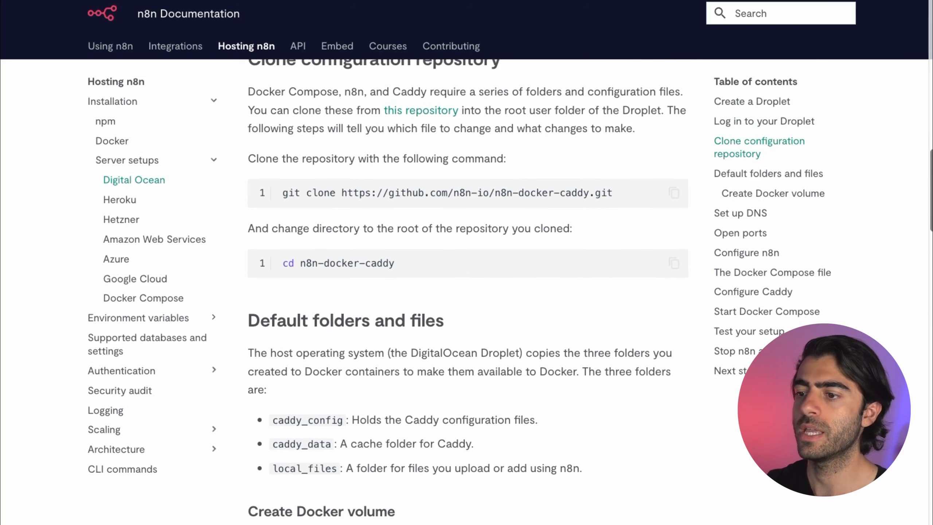
scroll(468, 291, "down", 4)
scroll(468, 290, "up", 4)
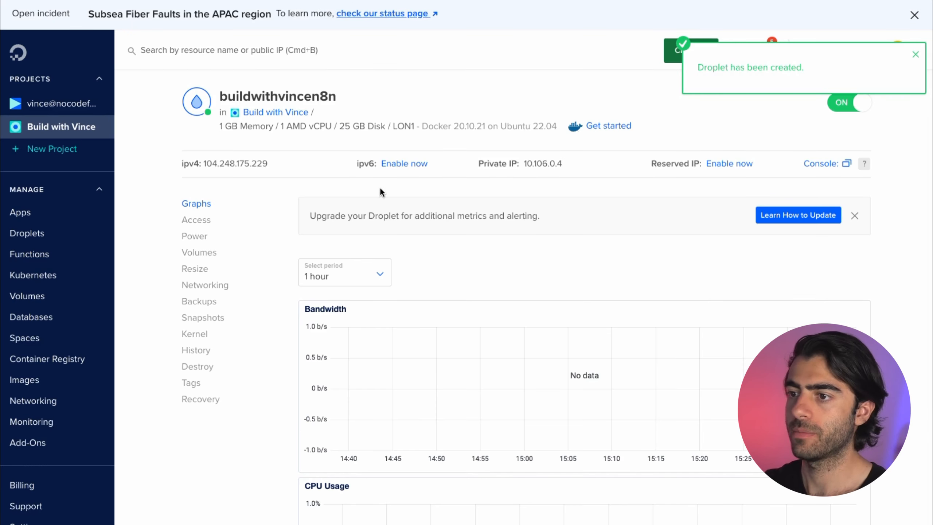
Step: Copy the droplet's IPv4 address 104.248.175.229 and go to the domain's DNS settings
mouse_move(206, 172)
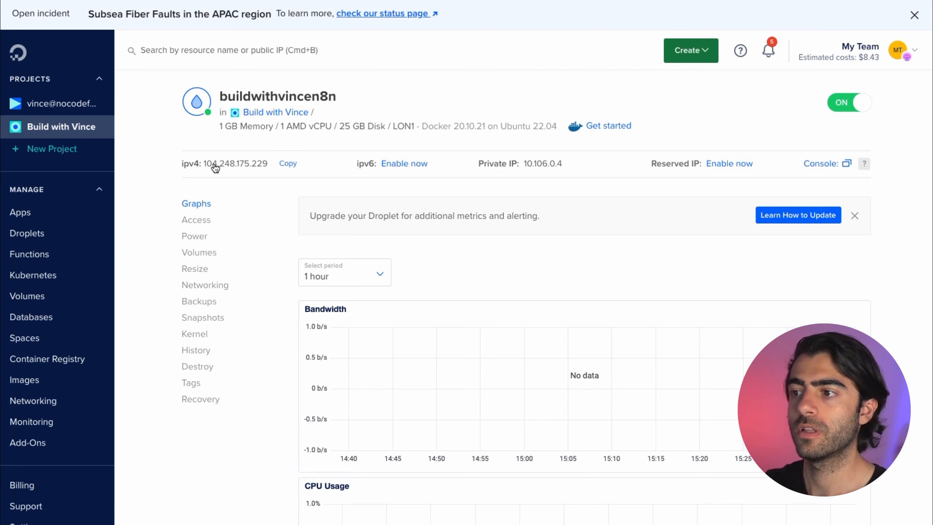
left_click(260, 171)
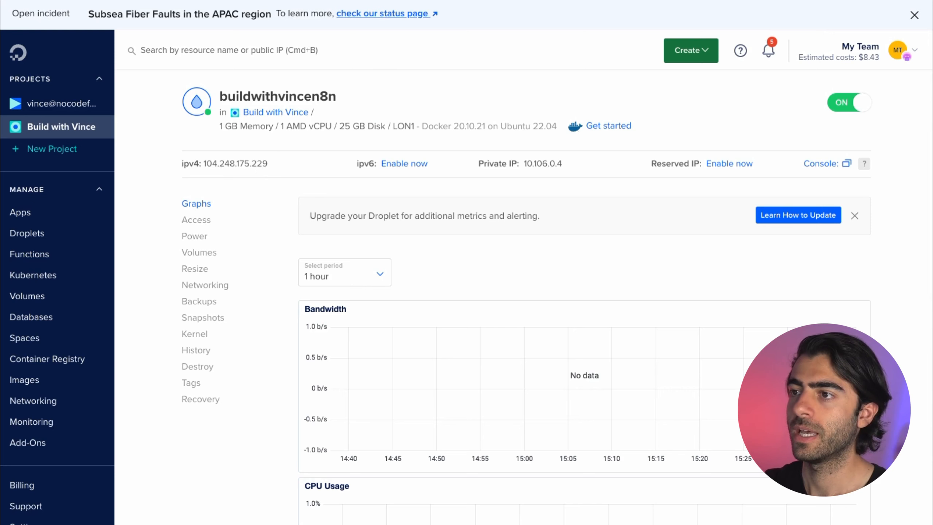
left_click(446, 2)
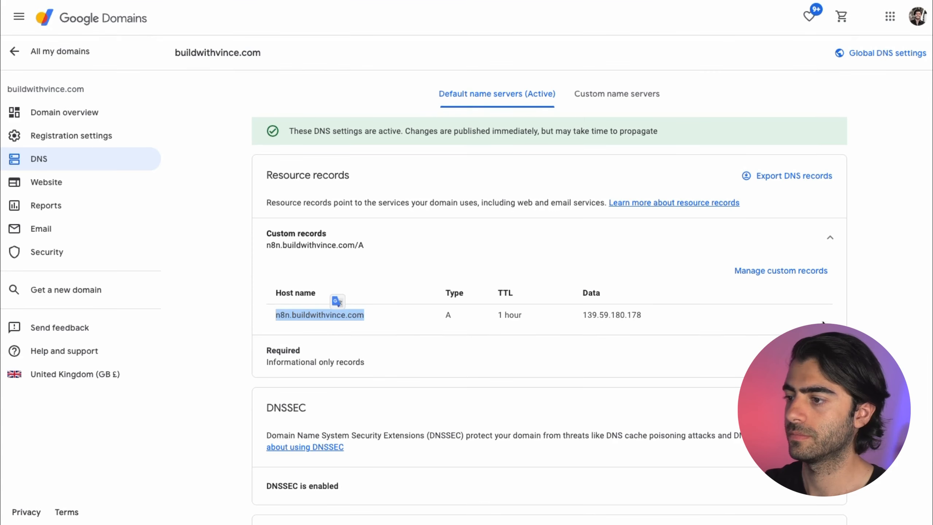
Step: Delete the existing n8n A record from the custom DNS records
left_click(446, 272)
left_click(763, 272)
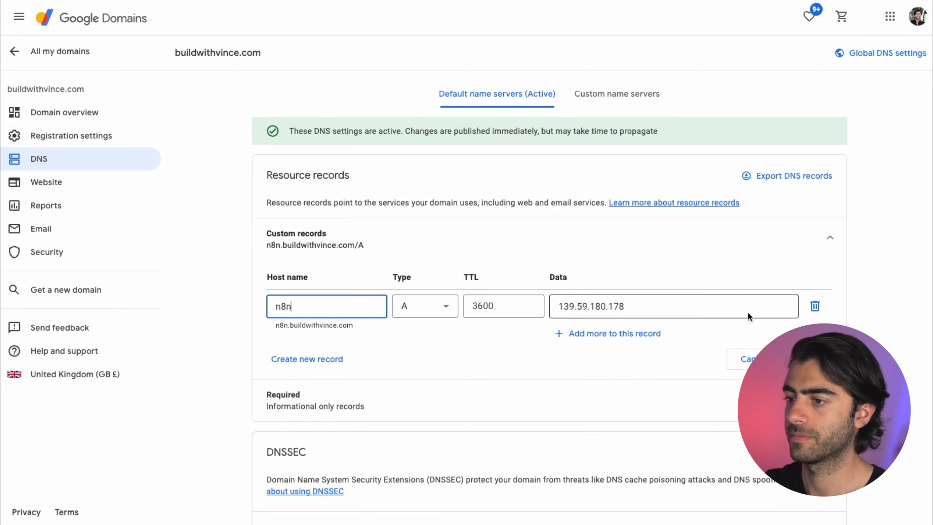
left_click(814, 305)
left_click(808, 332)
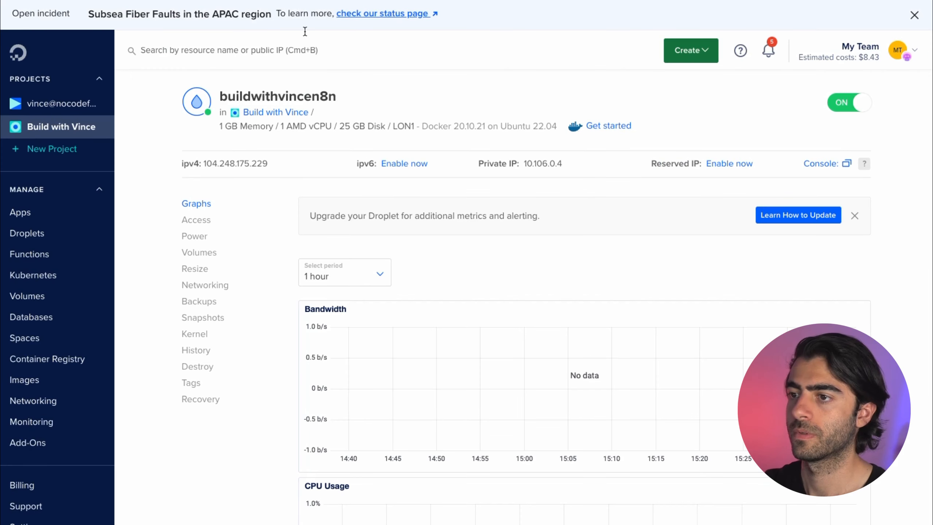
Step: Add and save an A record pointing host n8ntest to 104.248.175.229
left_click(288, 164)
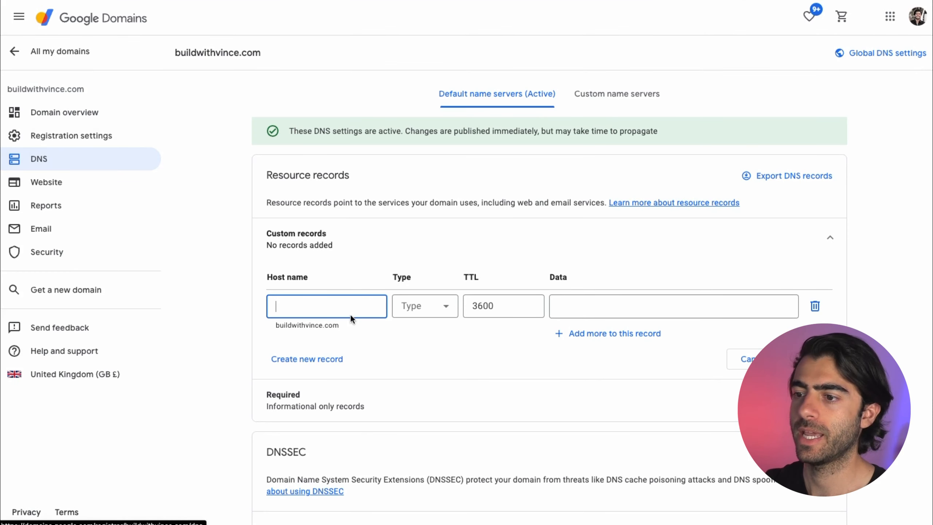
type("n8n")
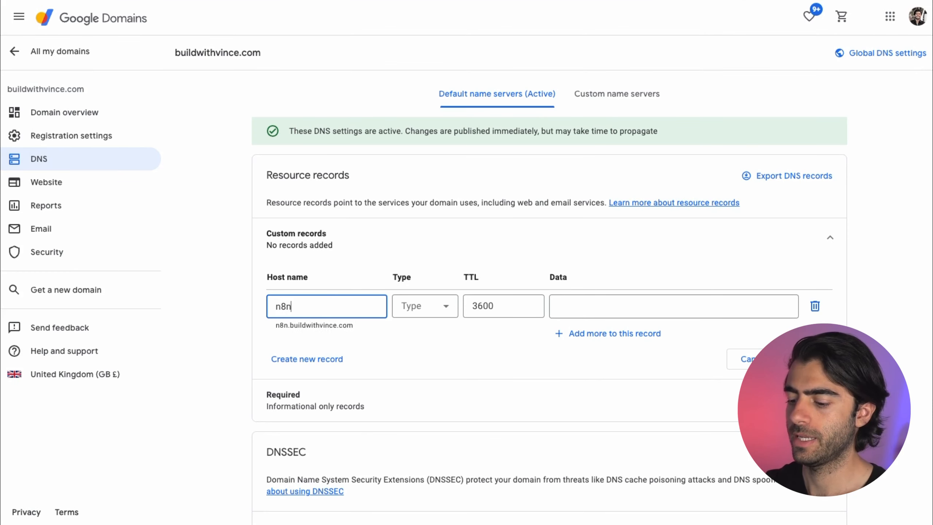
type("test")
key("Tab")
key("a")
left_click(607, 311)
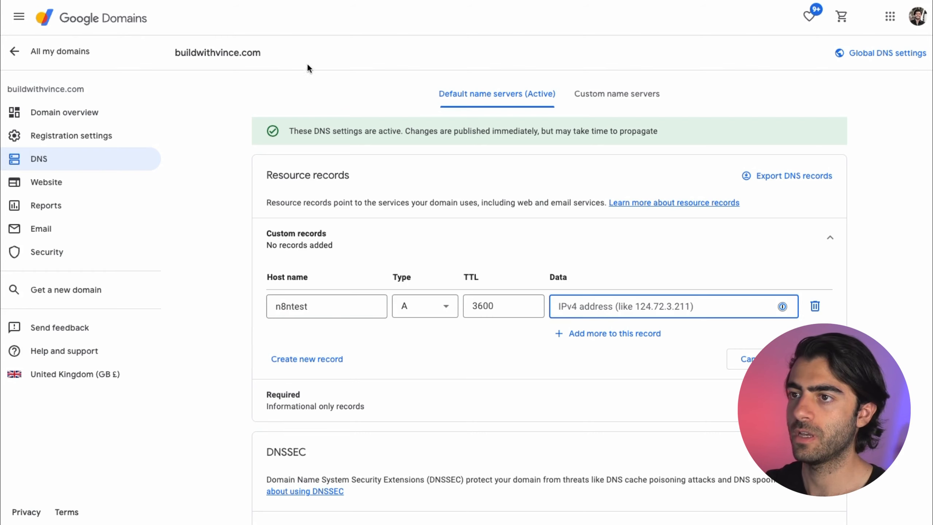
key("super+v")
left_click(808, 359)
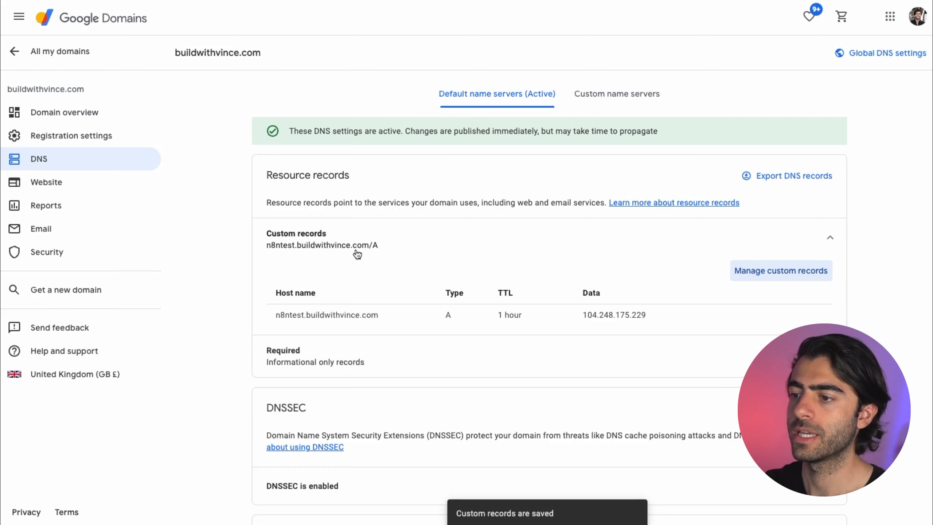
left_click(275, 250)
left_click(351, 247)
double_click(317, 328)
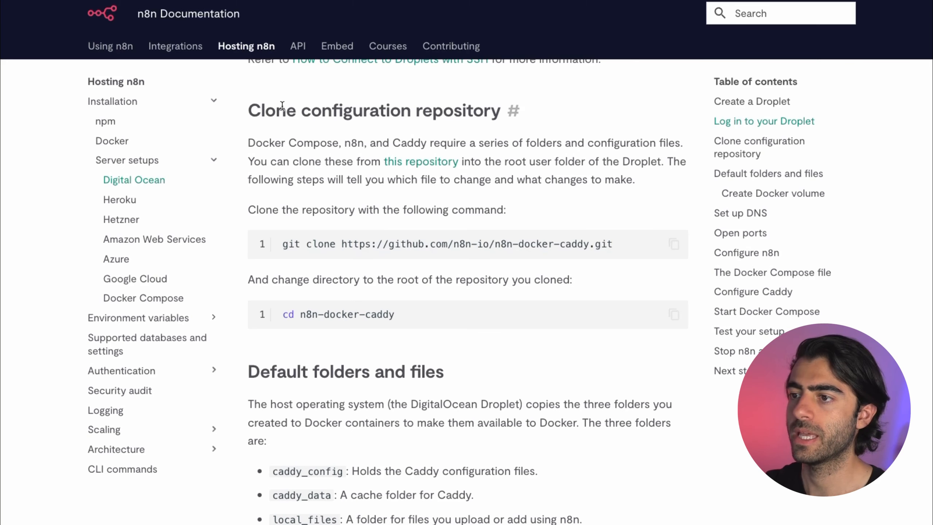
Step: Review the guide's 'Clone configuration repository' step, then open a console on the buildwithvincen8n droplet
scroll(523, 225, "up", 4)
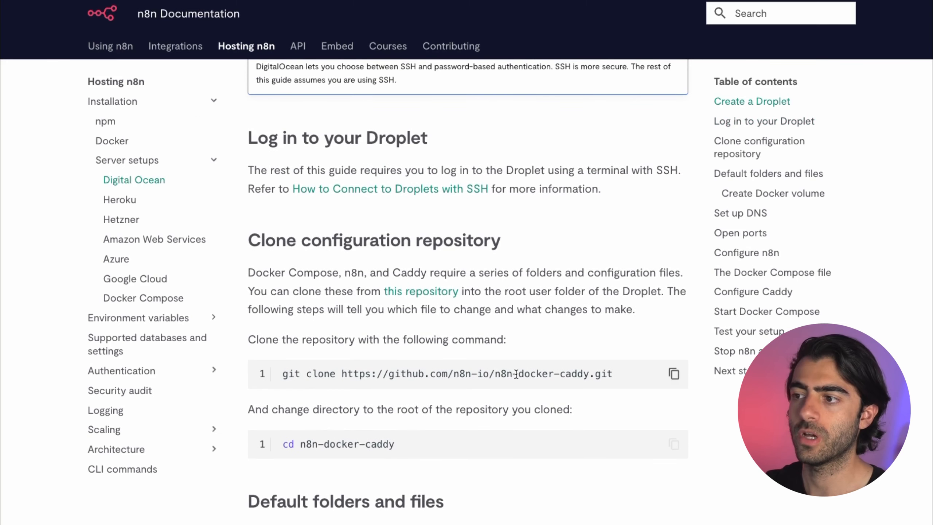
scroll(354, 358, "down", 1)
scroll(457, 269, "down", 3)
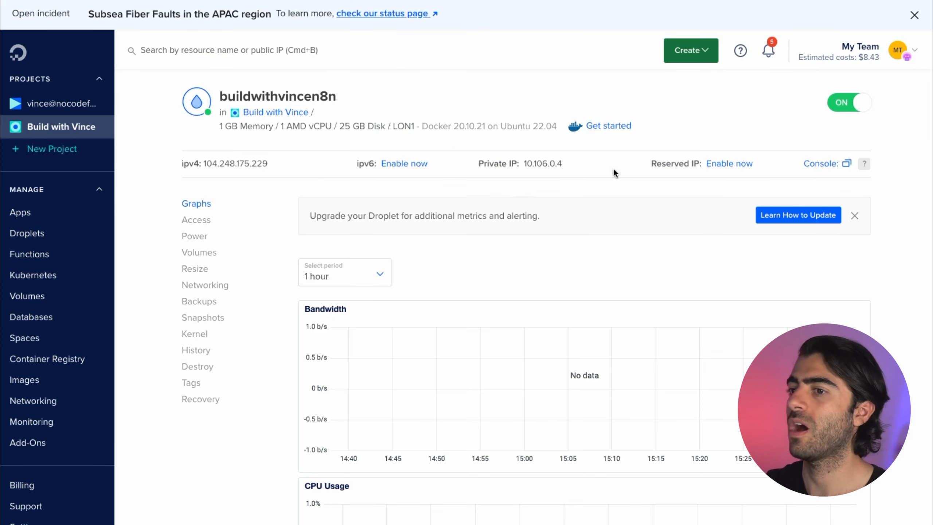
left_click(815, 168)
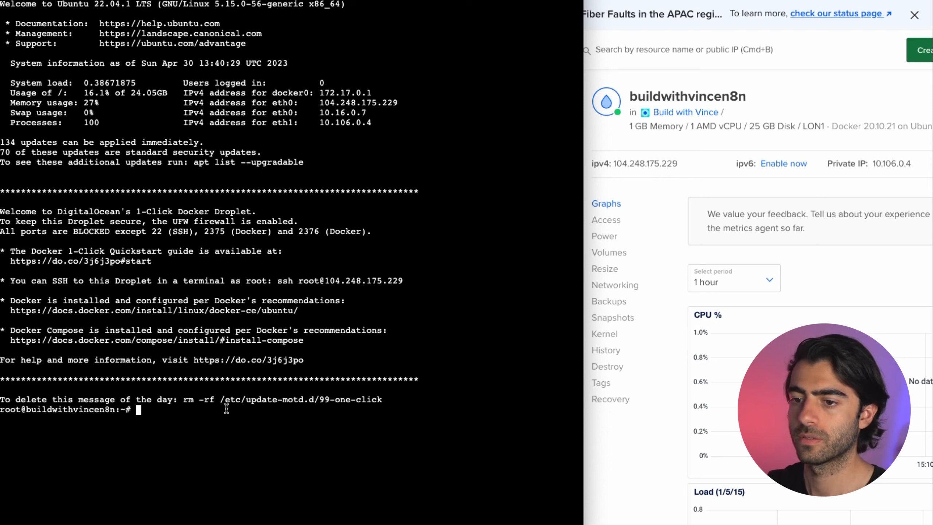
Step: Copy the git clone command from the n8n docs and run it to clone n8n-docker-caddy
left_click(676, 251)
key("ctrl+Tab")
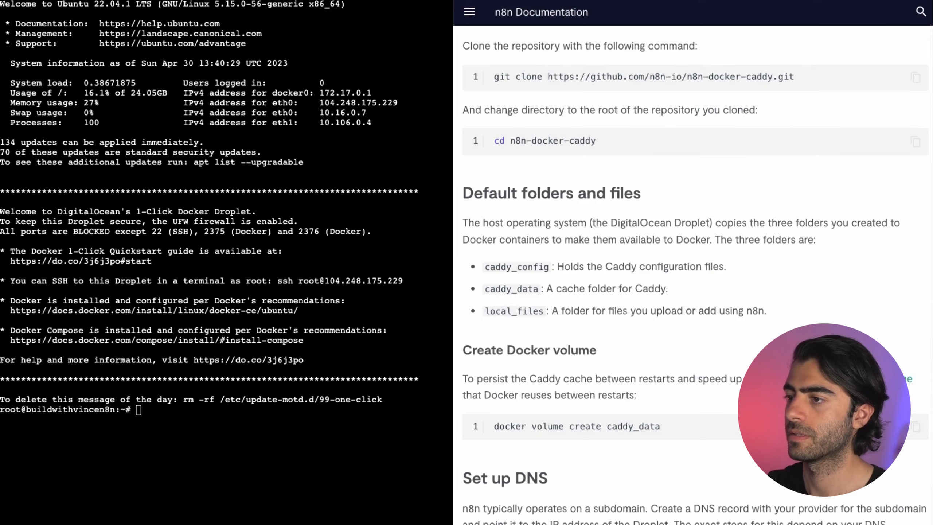
scroll(547, 113, "up", 1)
left_click(915, 92)
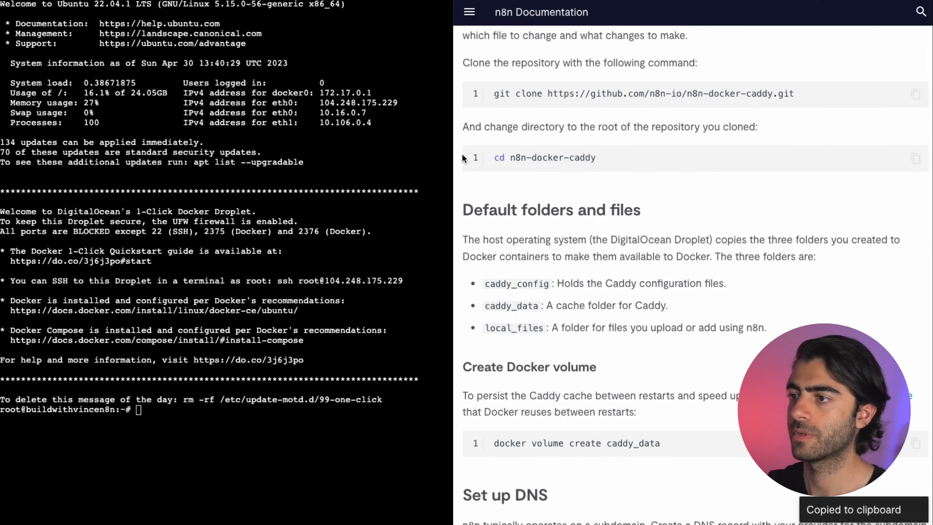
scroll(587, 265, "up", 5)
scroll(586, 265, "down", 3)
left_click(360, 343)
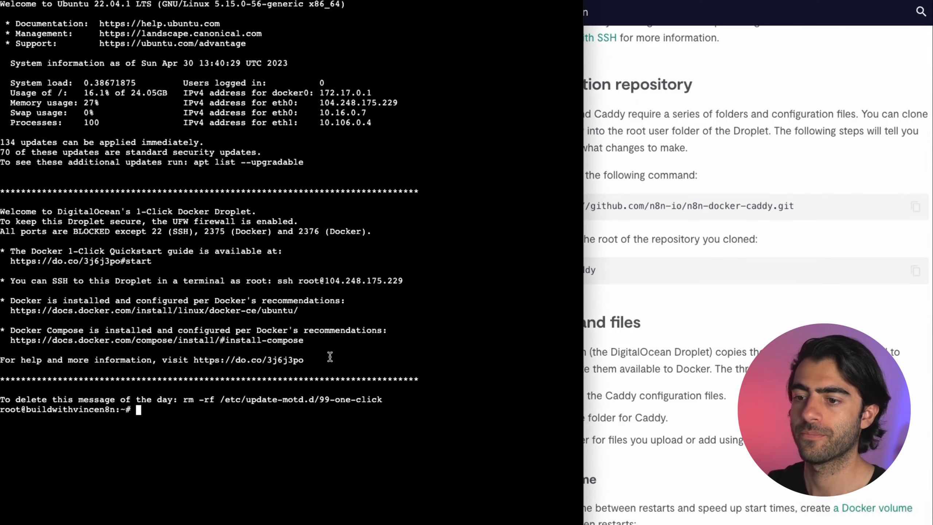
key("super+v")
key("Return")
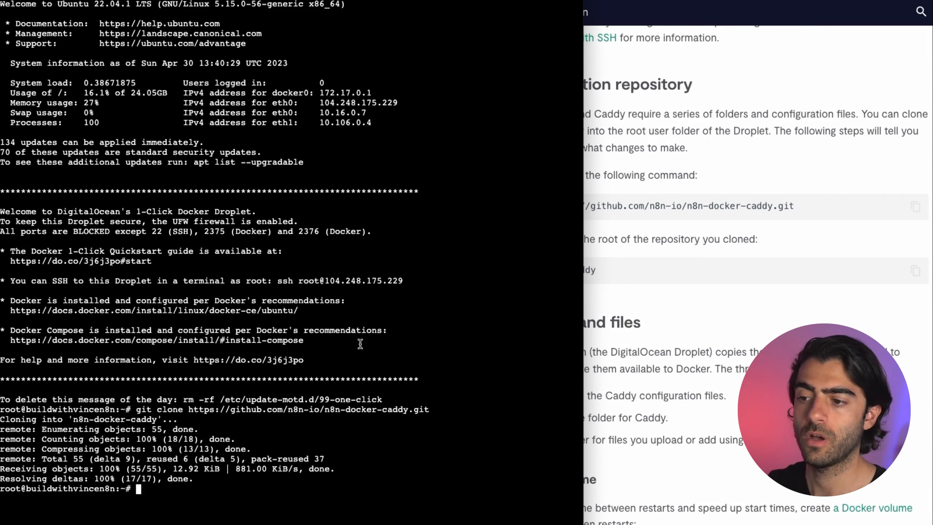
Step: Run 'cd n8n-docker-caddy' to move into the cloned repository folder
left_click(692, 399)
scroll(749, 235, "down", 1)
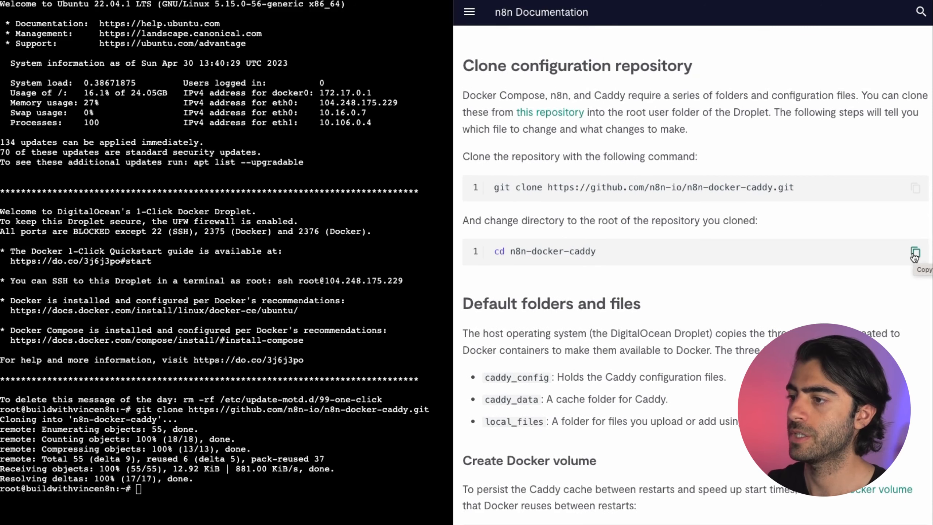
left_click(914, 253)
left_click(246, 395)
key("super+v")
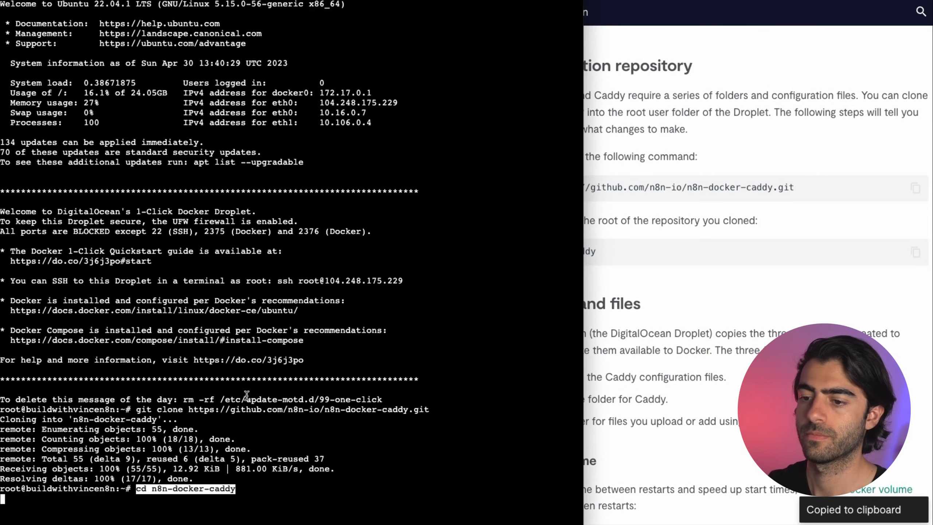
key("Return")
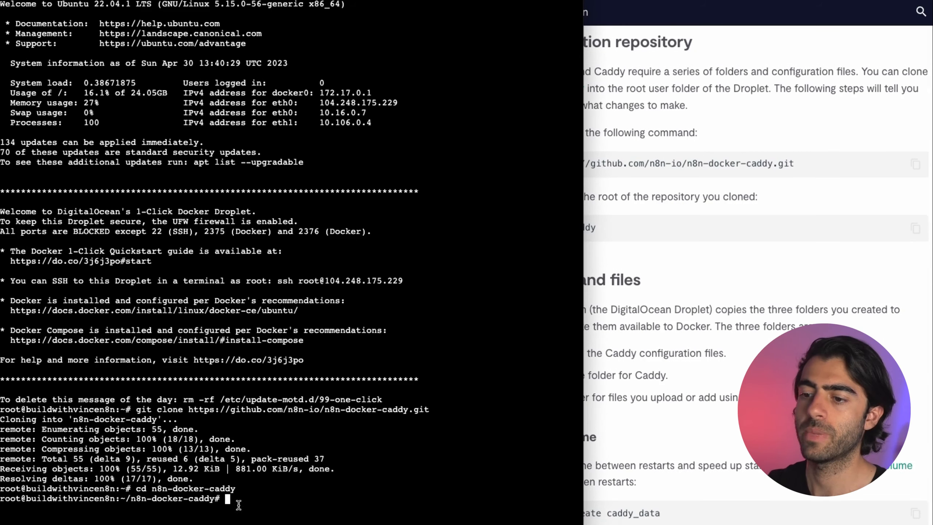
left_click(704, 377)
scroll(704, 377, "down", 3)
Step: Run 'docker volume create caddy_data' to create the Caddy data volume
scroll(707, 366, "down", 3)
left_click(915, 278)
left_click(389, 379)
key("super+v")
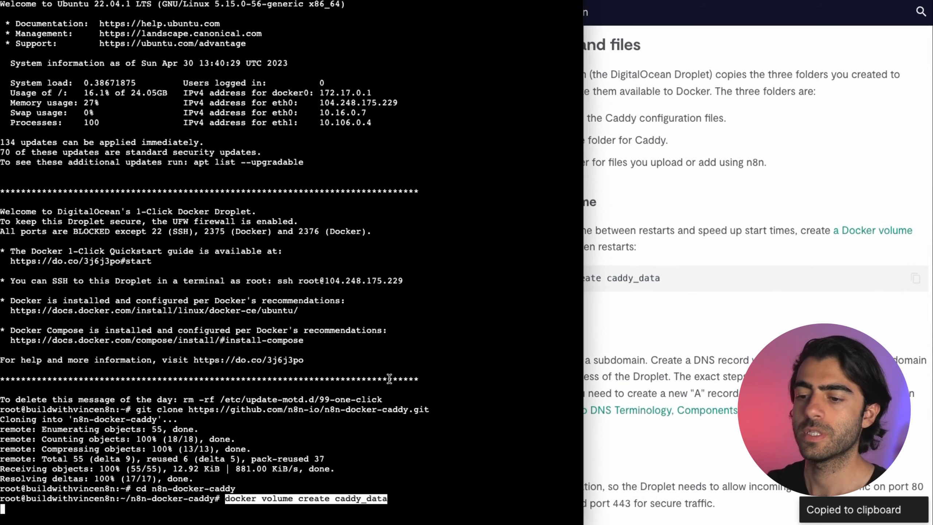
key("Return")
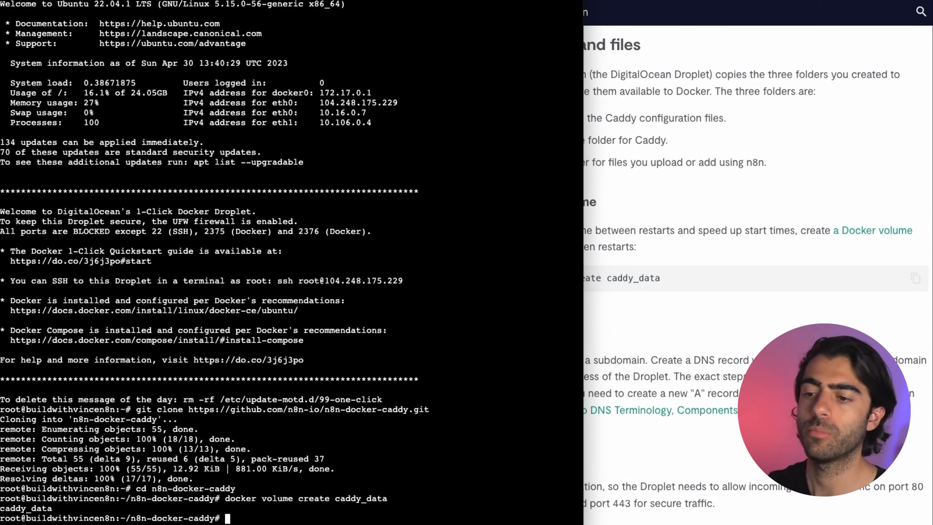
Step: Allow ports 80 and 443 through the firewall with 'sudo ufw allow'
left_click(789, 303)
scroll(789, 303, "down", 3)
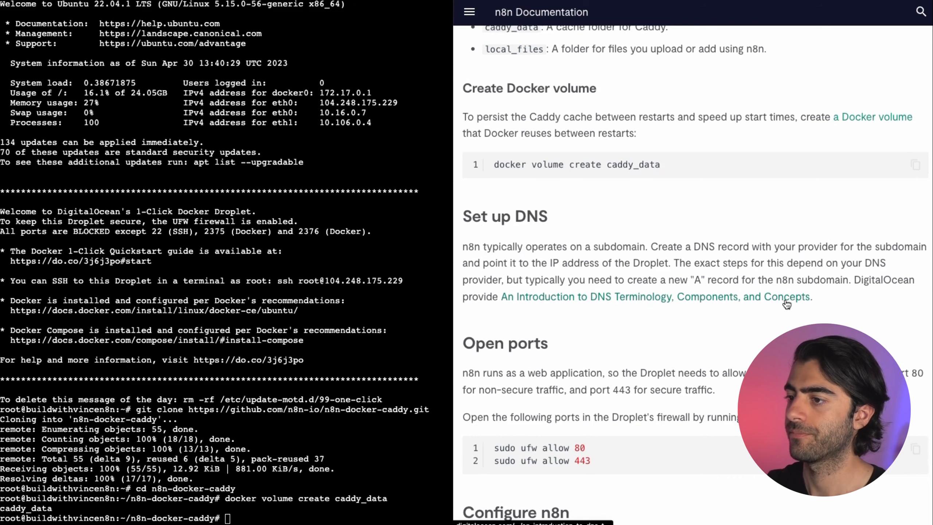
scroll(510, 206, "down", 1)
left_click_drag(492, 193, 593, 225)
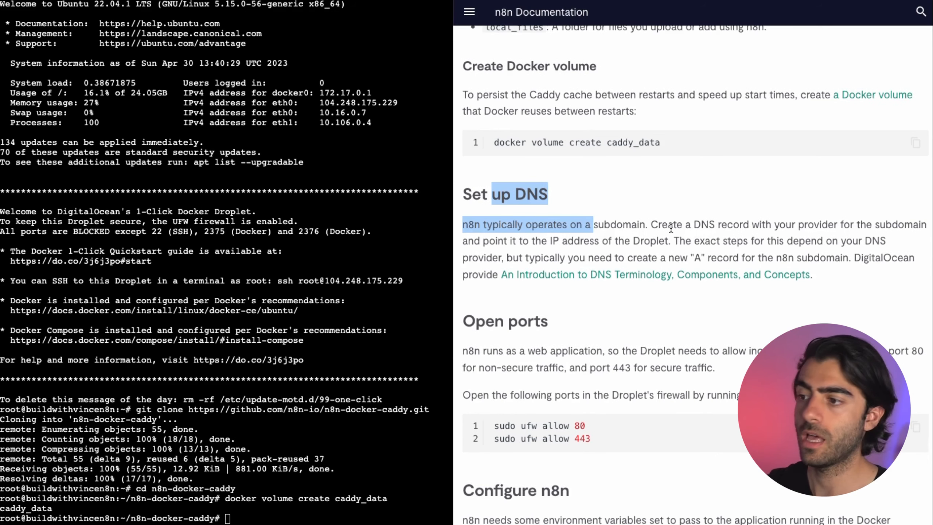
scroll(670, 227, "down", 3)
left_click_drag(493, 302, 586, 302)
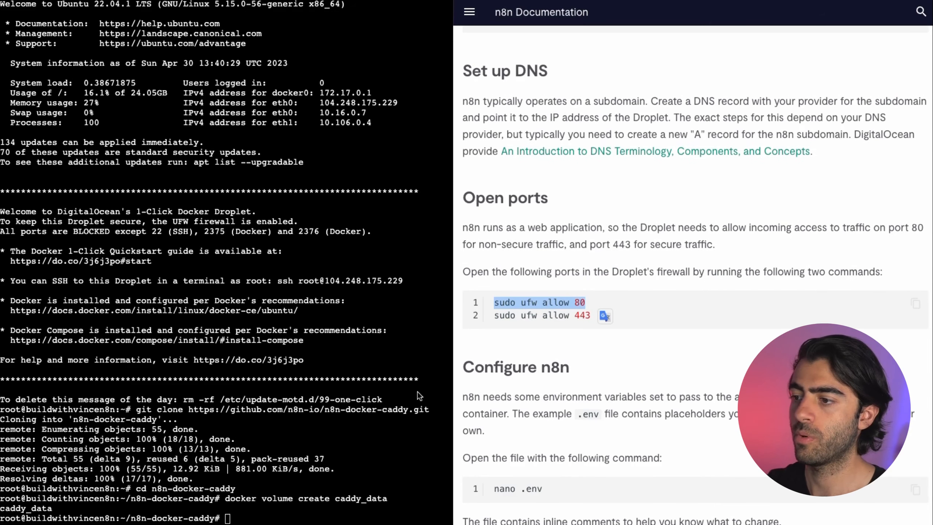
left_click(343, 432)
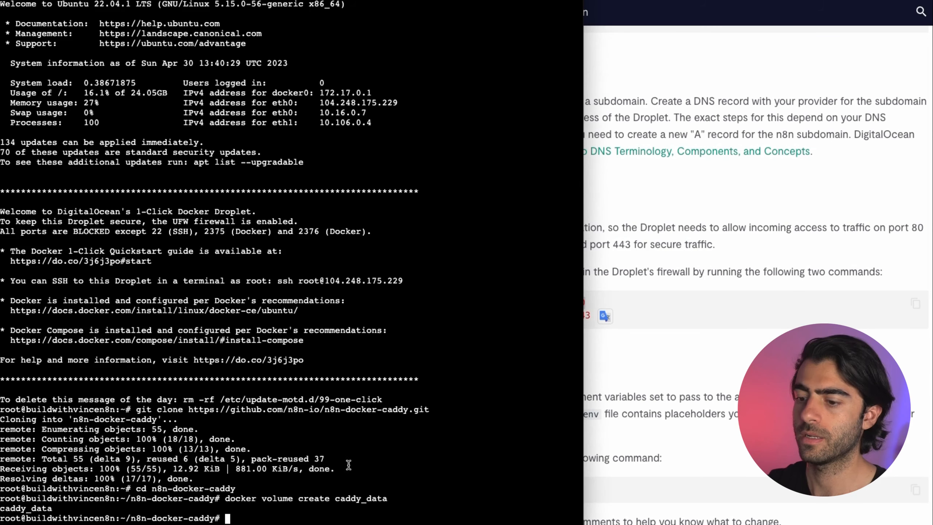
key("super+v")
key("Return")
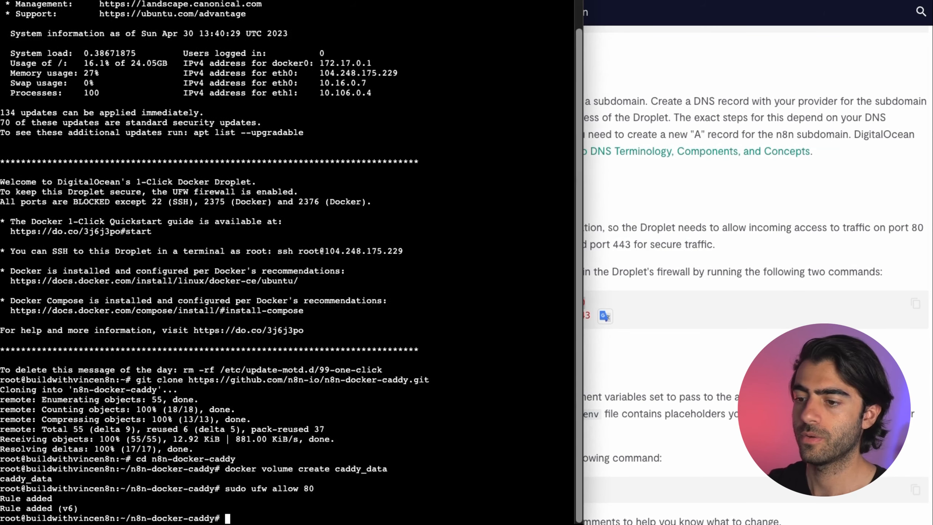
key("super+Tab")
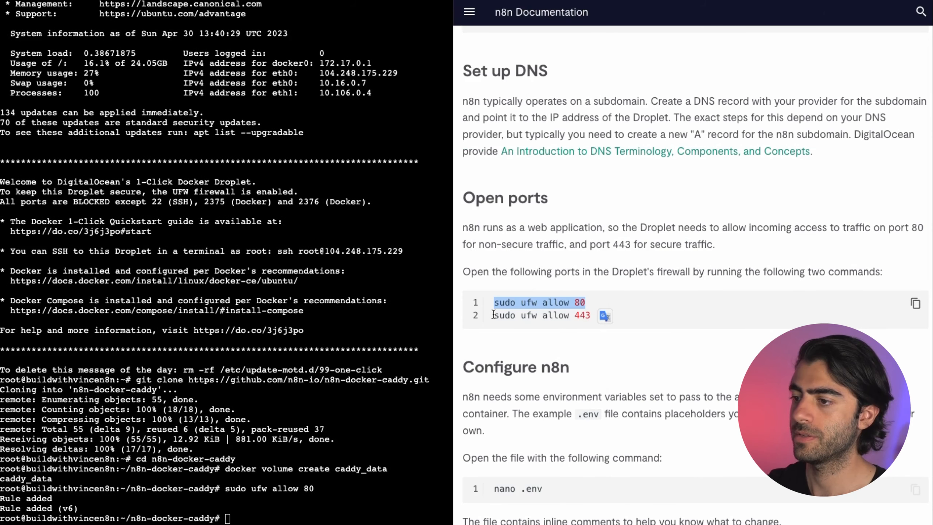
left_click_drag(493, 316, 608, 320)
left_click(331, 433)
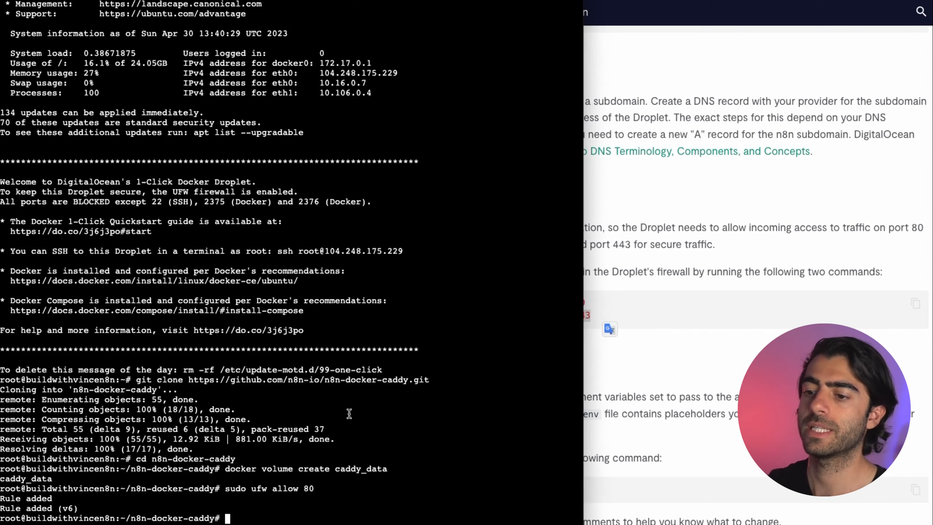
key("super+v")
key("Return")
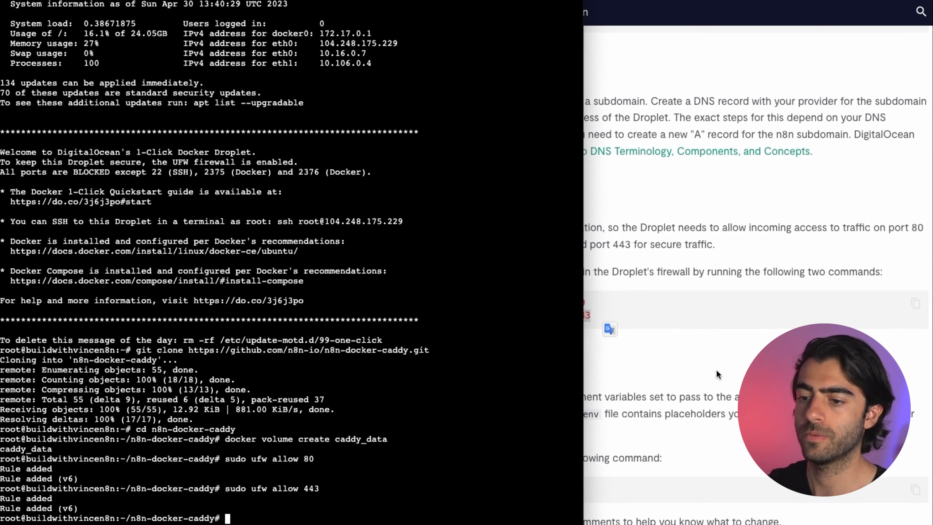
Step: Copy the 'nano .env' command from the docs and paste it at the droplet prompt
key("super+Tab")
scroll(686, 354, "down", 2)
scroll(686, 354, "down", 1)
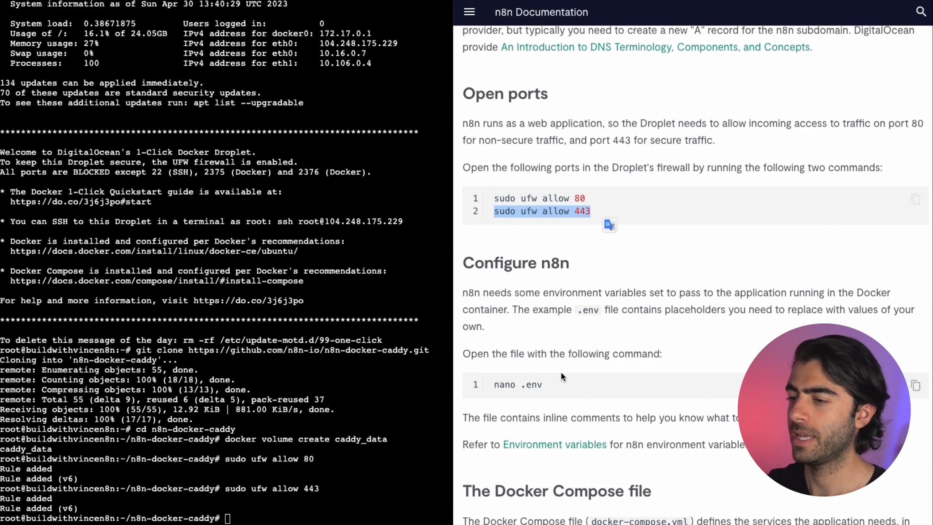
left_click_drag(494, 385, 625, 385)
left_click(295, 413)
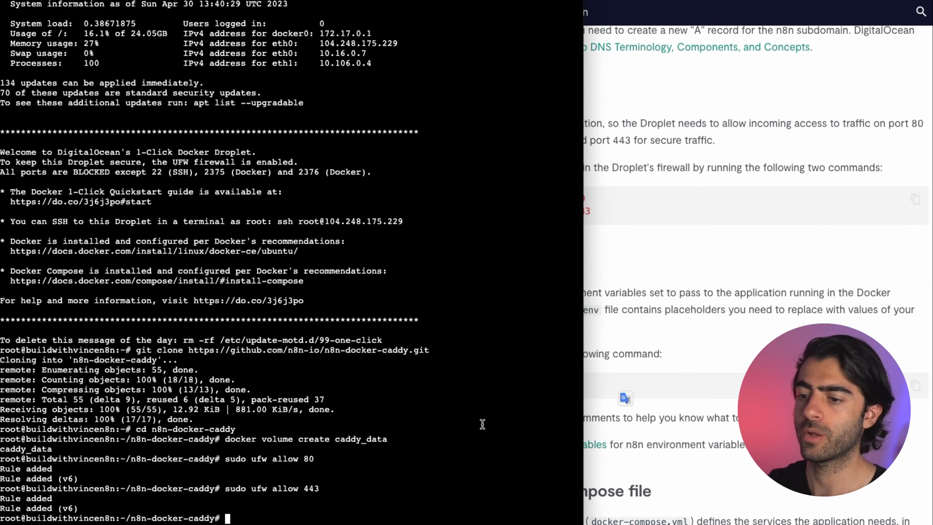
key("super+v")
Step: Open .env in nano and change SUBDOMAIN to n8ntest to match the DNS record
key("Return")
key("super+Tab")
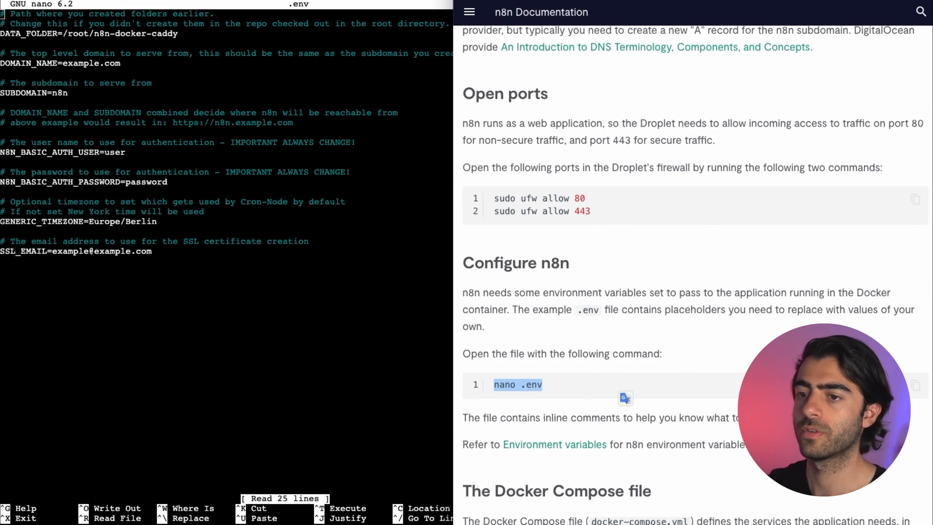
scroll(611, 326, "down", 1)
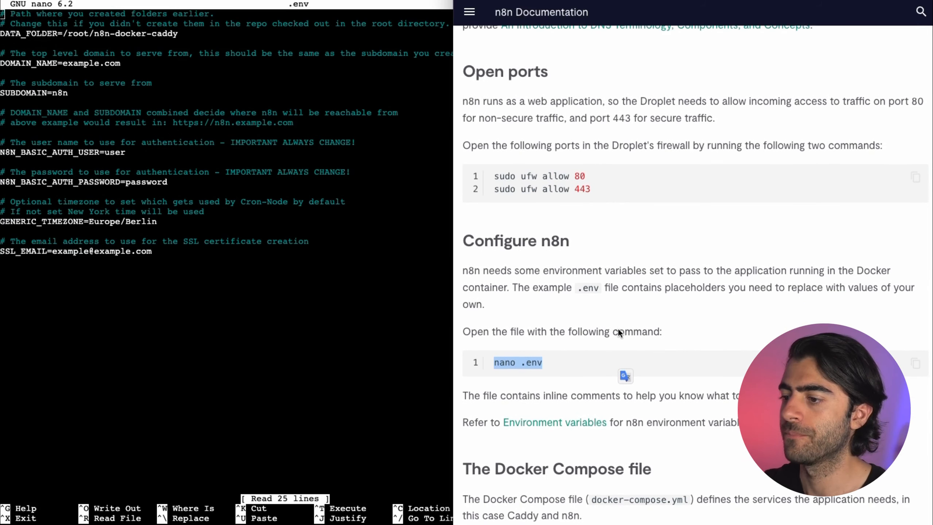
left_click(332, 301)
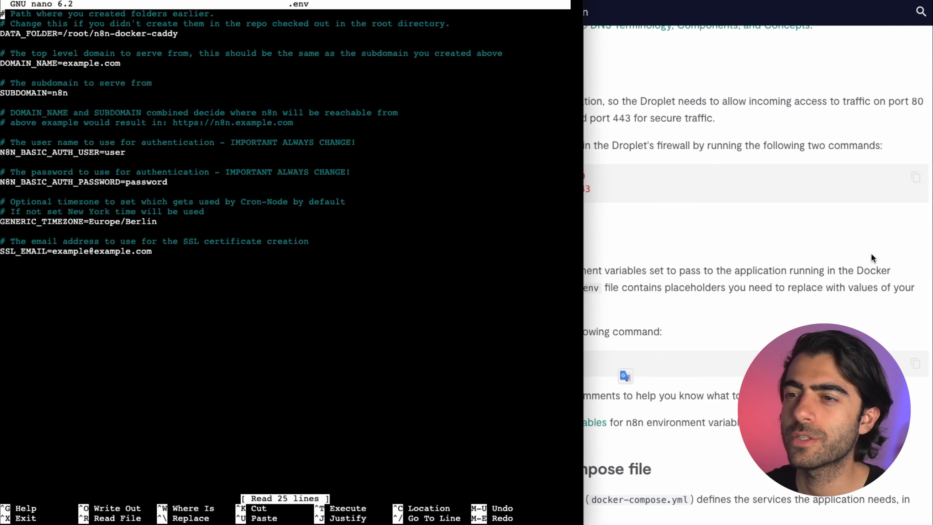
key("Down")
key("Down")
key("Down")
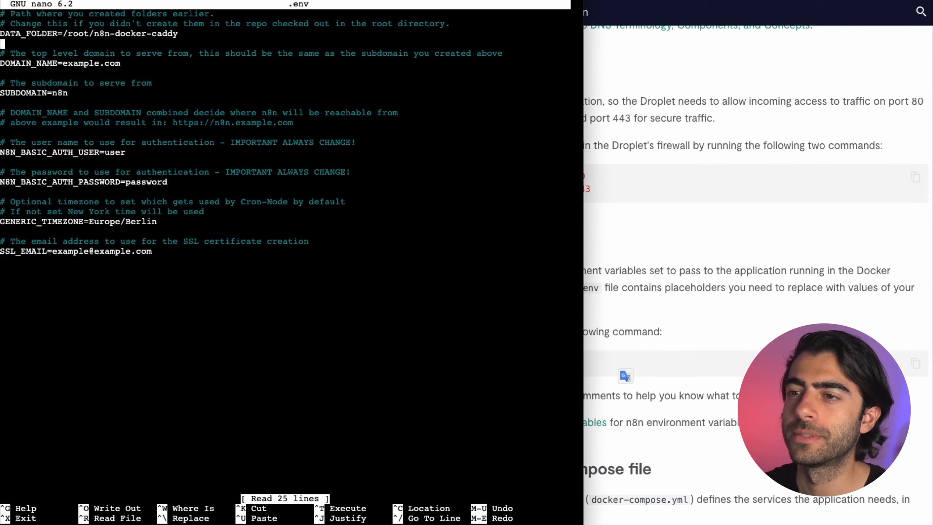
key("Down")
key("Down")
key("Right")
key("Right")
key("Right")
key("Right")
key("Right")
key("Right")
key("Right")
key("Right")
key("Right")
key("Right")
key("Right")
key("Right")
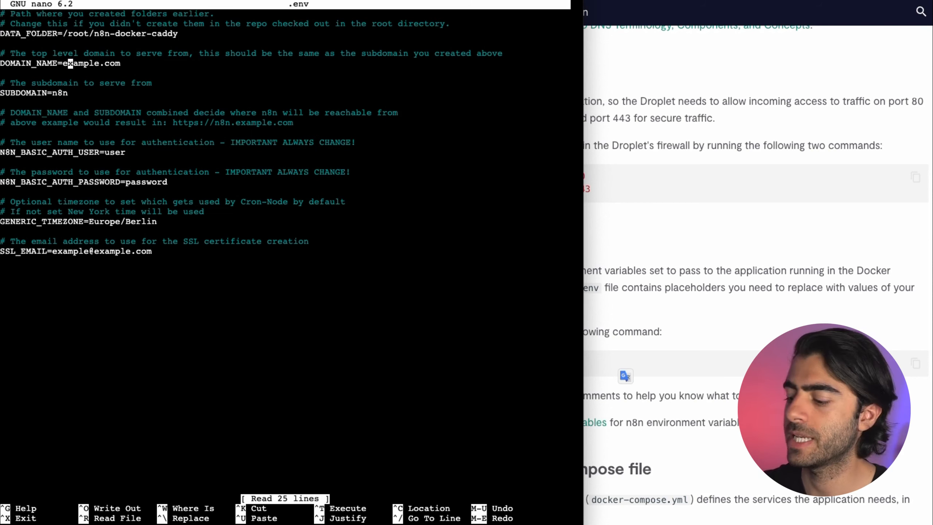
key("Left")
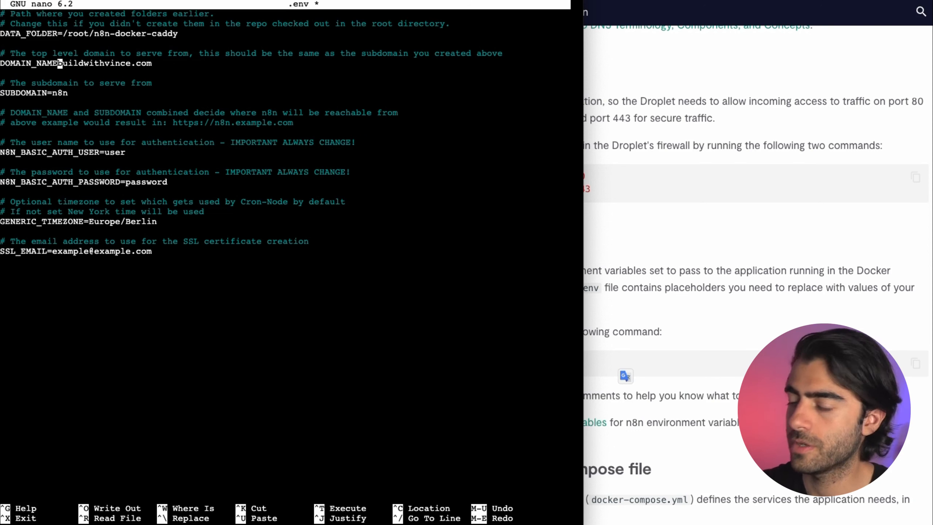
key("Down")
key("Down")
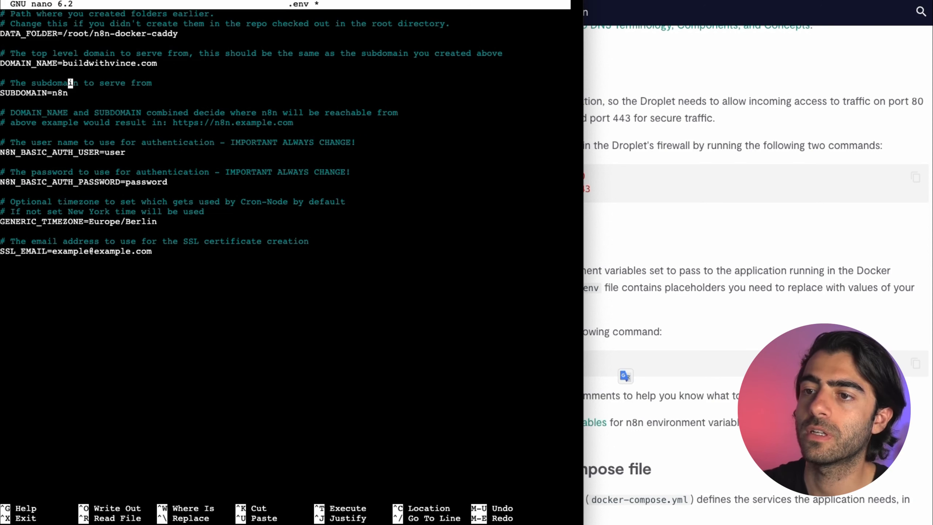
key("Down")
left_click(806, 149)
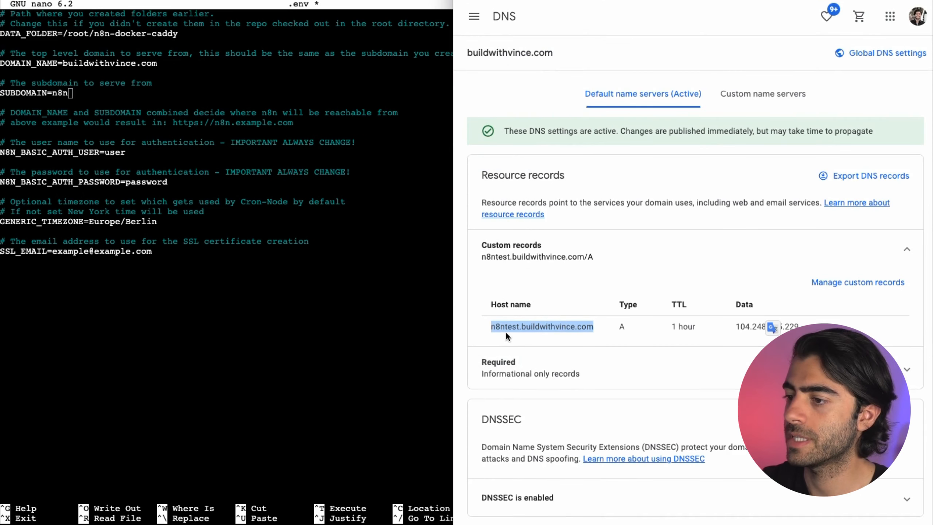
left_click(236, 147)
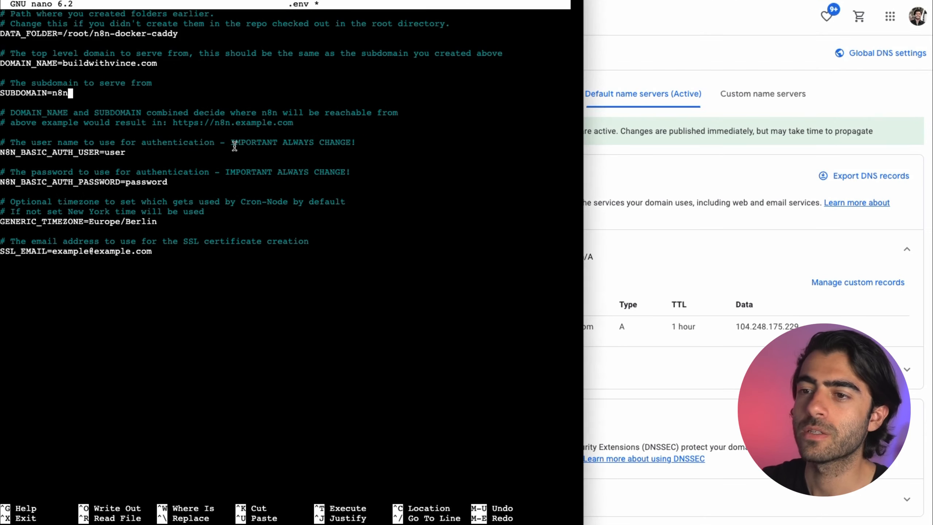
type("test")
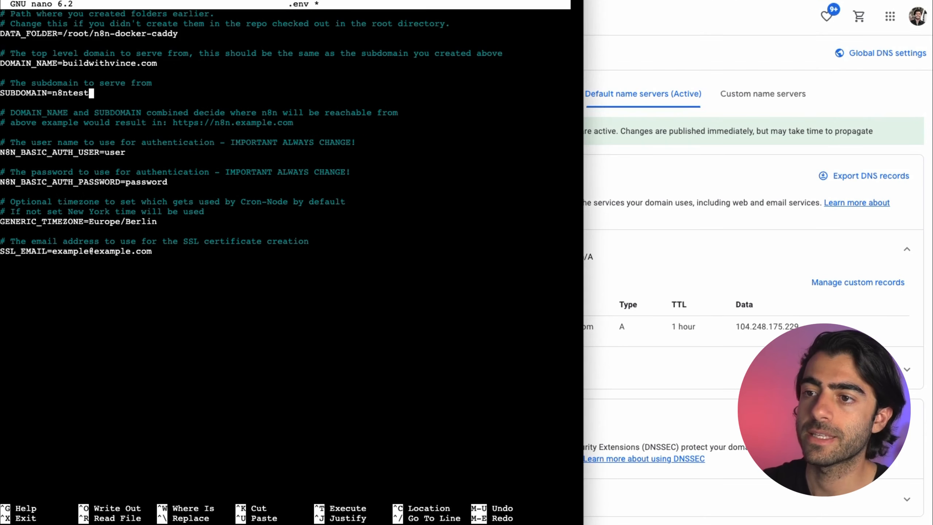
key("Down")
key("Down")
key("Down")
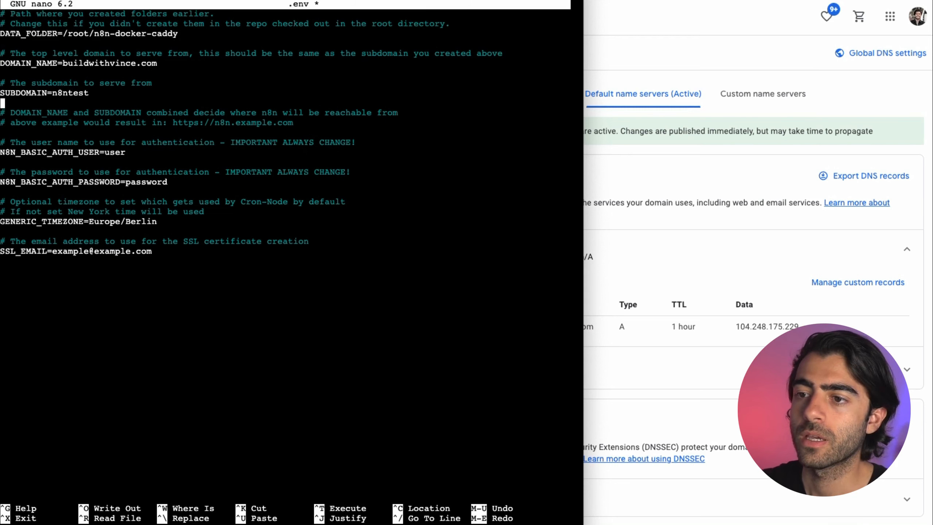
key("Down")
key("Down")
key("Down")
key("Down")
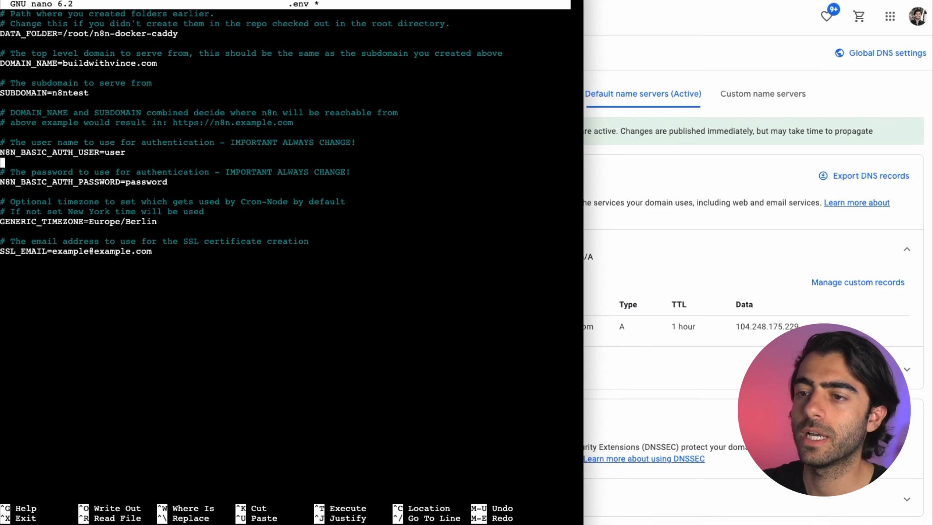
key("Down")
key("Down")
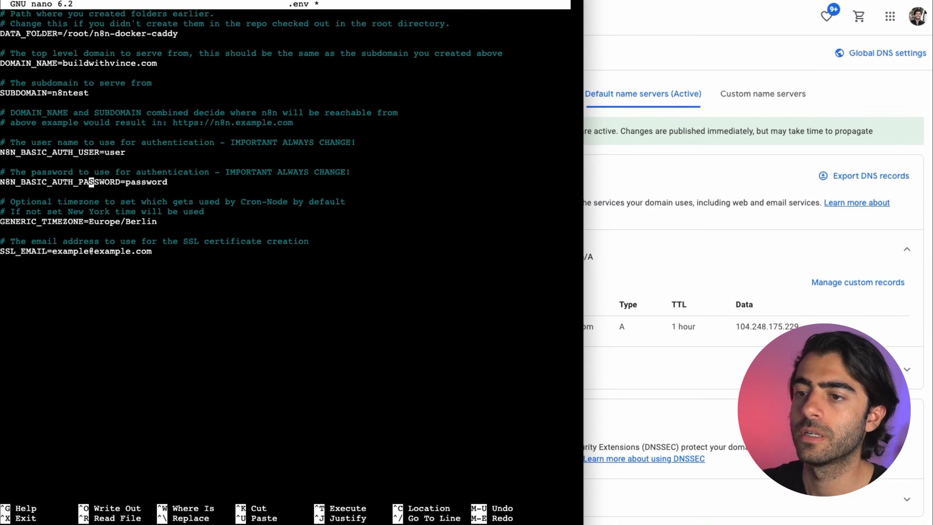
key("Right")
key("Right")
key("Right")
key("Right")
key("Right")
key("Right")
key("Right")
key("Right")
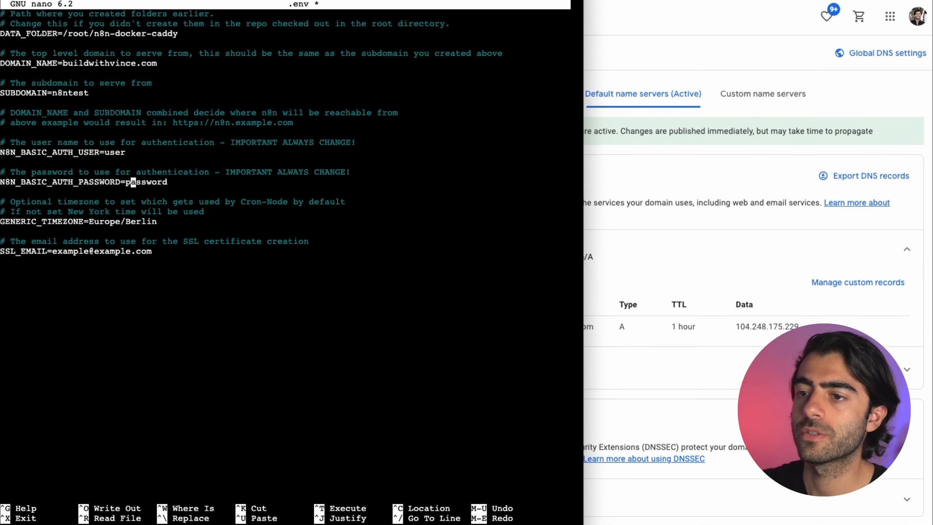
key("Right")
key("Right")
key("Right")
key("Right")
key("Right")
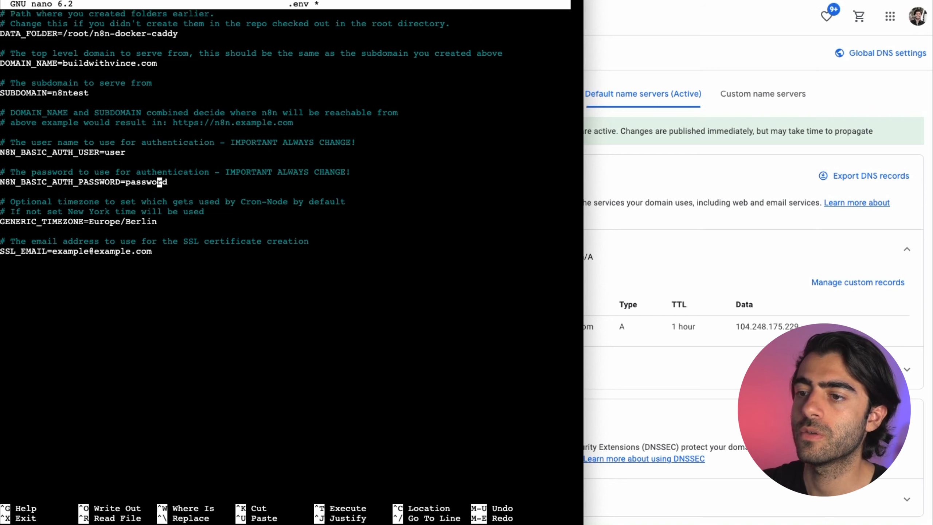
key("Right")
key("Right")
key("Right")
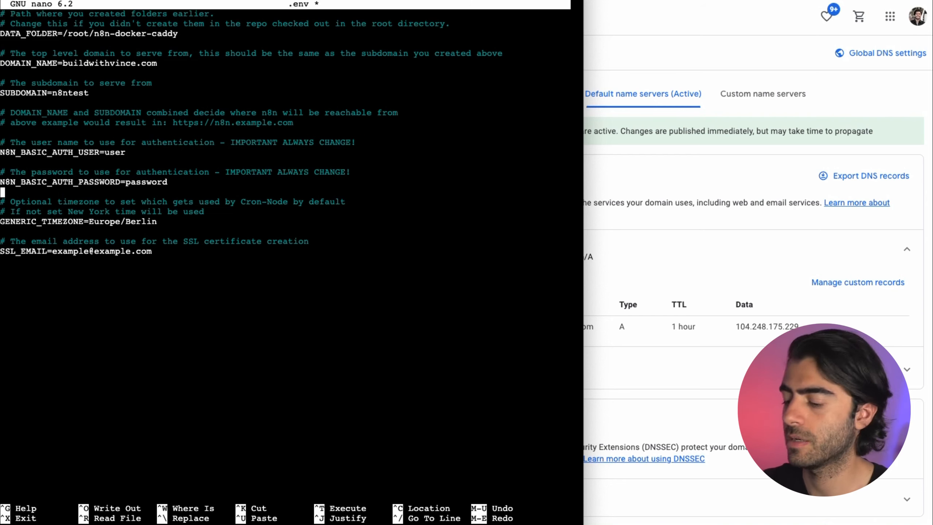
key("Left")
type("123")
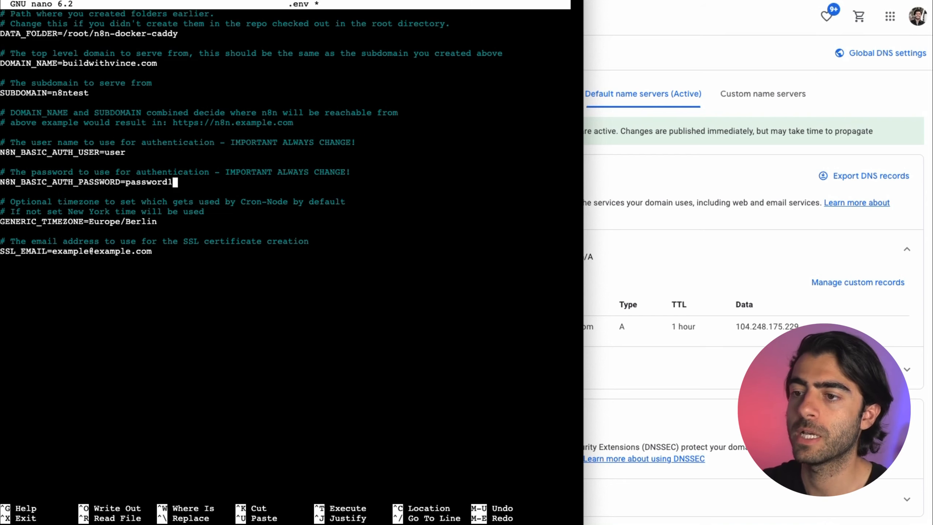
Step: Replace the placeholder SSL_EMAIL with your own e-mail address and save .env
key("Down")
key("Down")
key("Down")
key("Down")
key("Down")
key("Down")
key("Down")
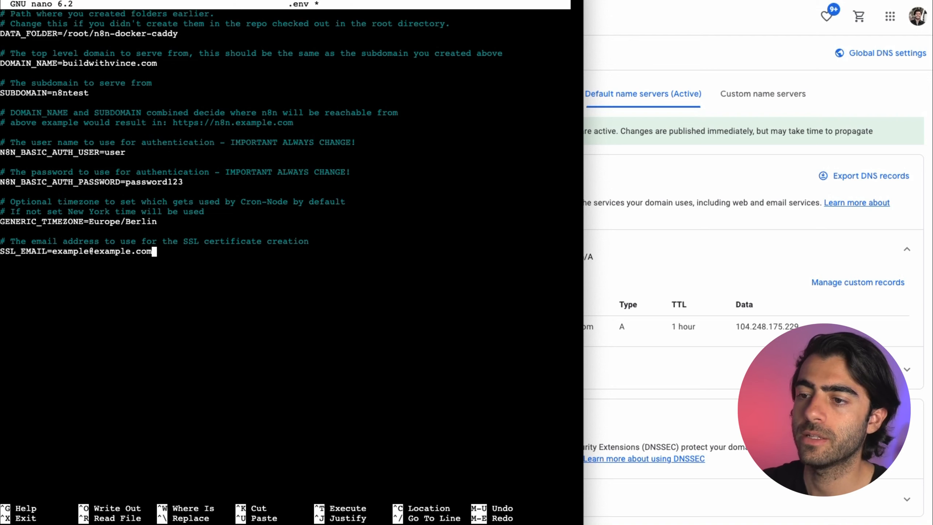
key("BackSpace")
key("BackSpace")
key("BackSpace")
key("BackSpace")
key("BackSpace")
key("BackSpace")
key("BackSpace")
key("BackSpace")
key("BackSpace")
key("BackSpace")
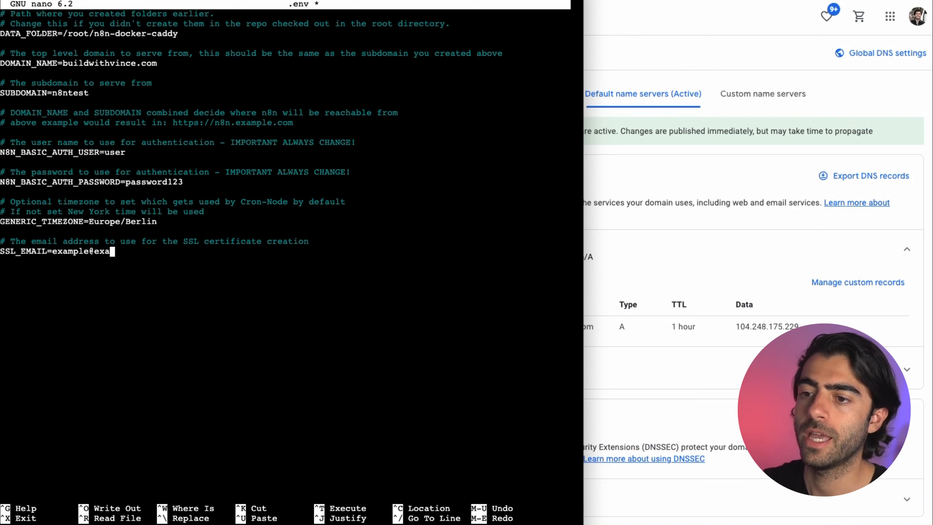
key("BackSpace")
key("BackSpace")
key("BackSpace")
key("BackSpace")
key("BackSpace")
key("BackSpace")
key("BackSpace")
key("BackSpace")
key("BackSpace")
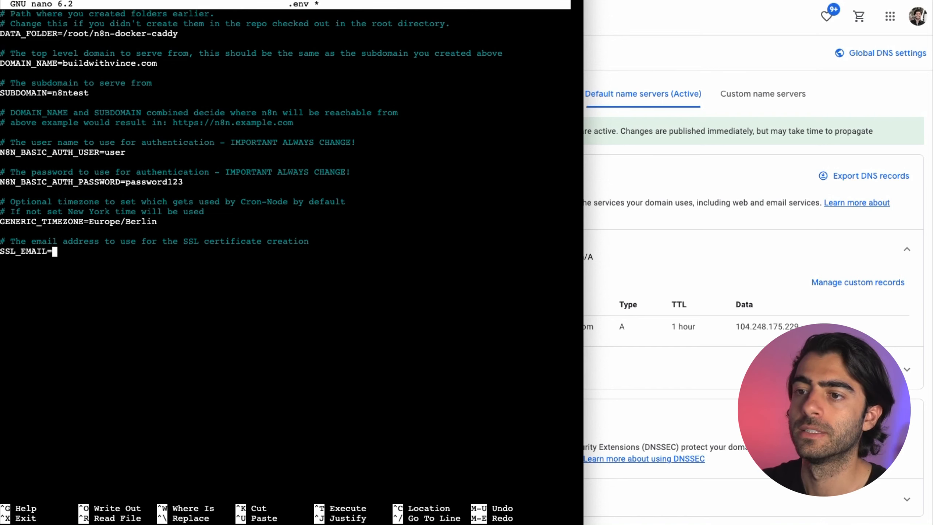
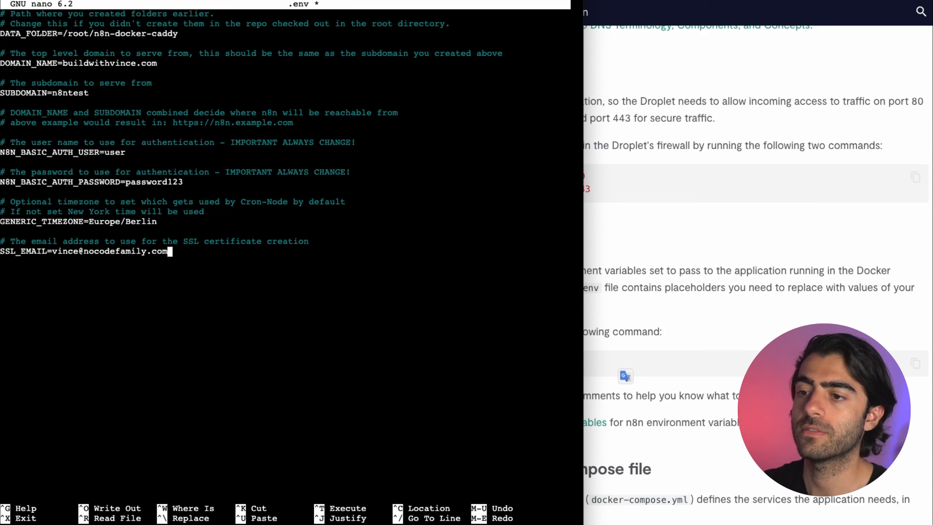
key("ctrl+x")
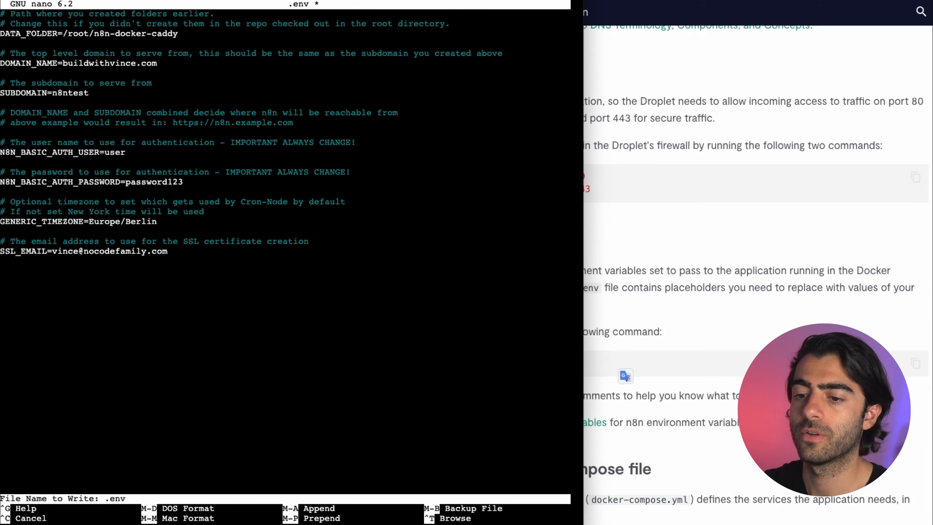
key("Return")
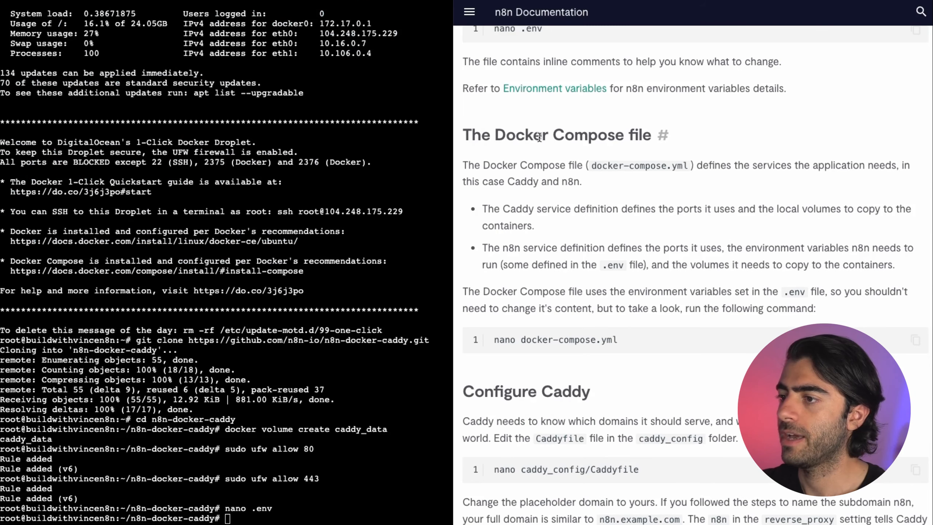
left_click_drag(543, 135, 746, 136)
left_click(746, 136)
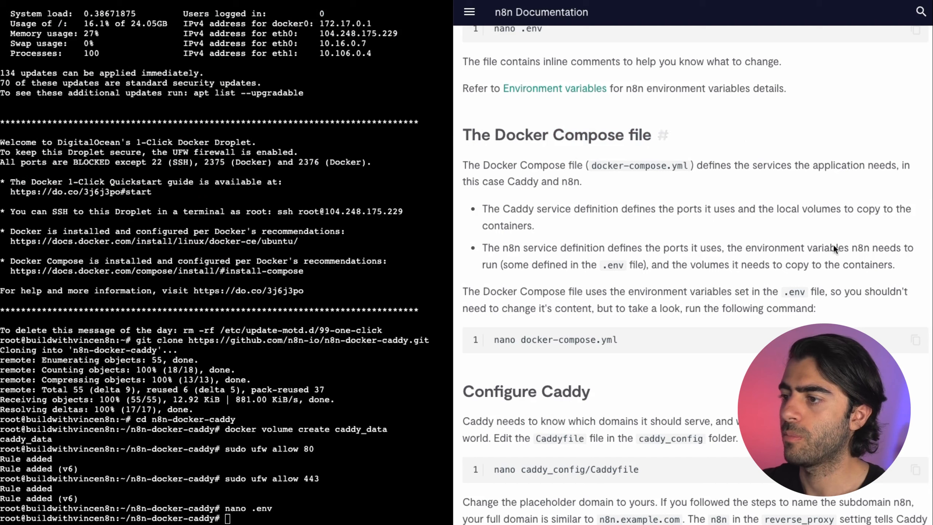
left_click(916, 340)
left_click(432, 446)
key("super+v")
key("Return")
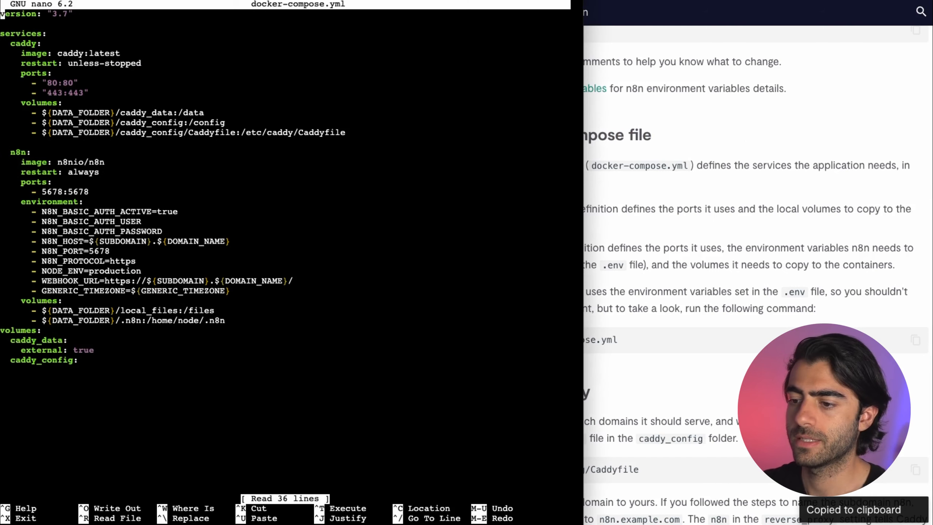
key("Down")
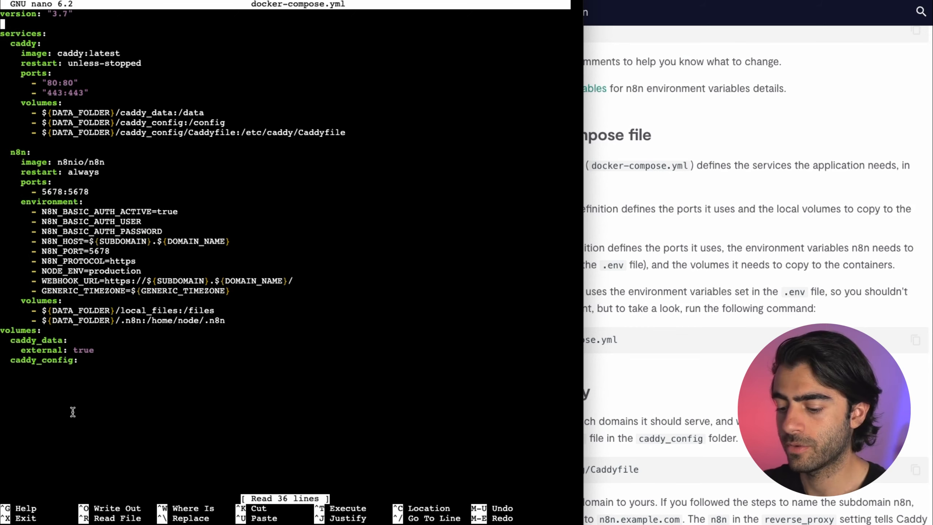
key("ctrl+x")
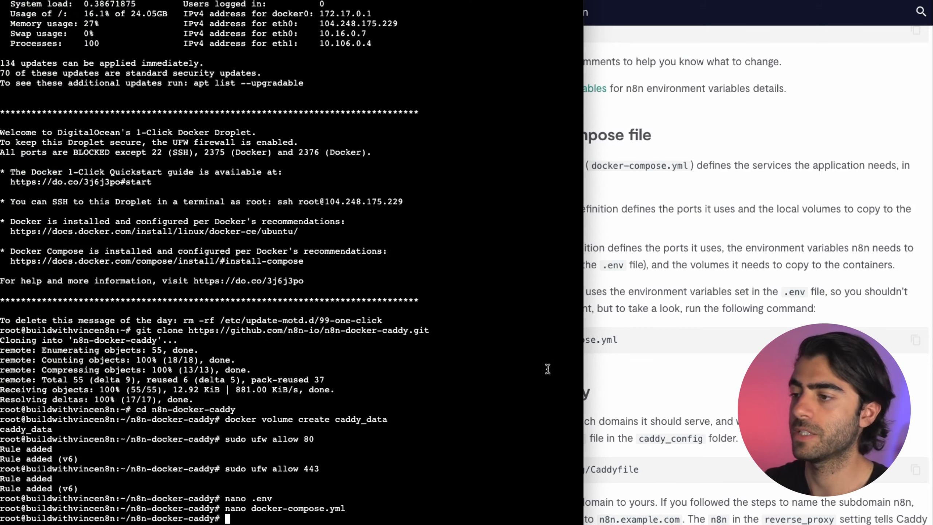
left_click(639, 362)
scroll(697, 341, "down", 5)
Step: Open caddy_config/Caddyfile in nano using the command from the docs
left_click(915, 256)
left_click(325, 403)
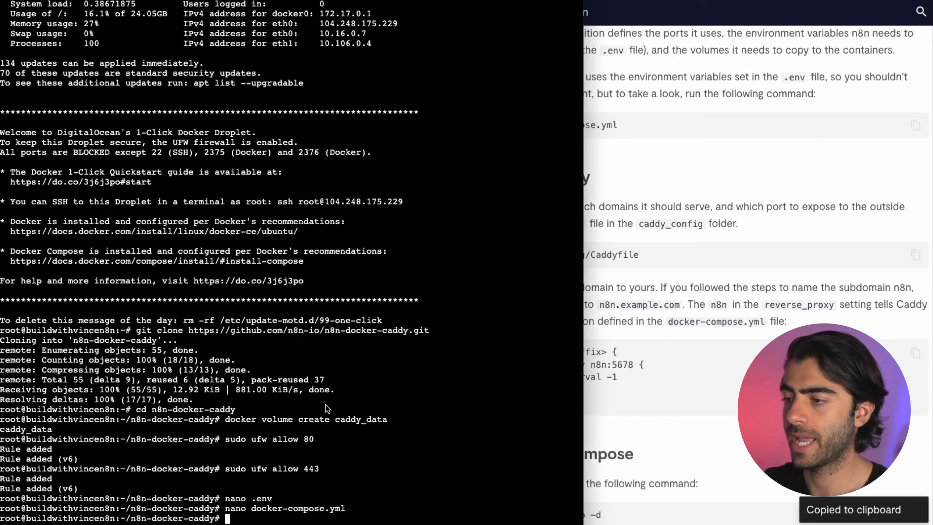
key("super+v")
key("Return")
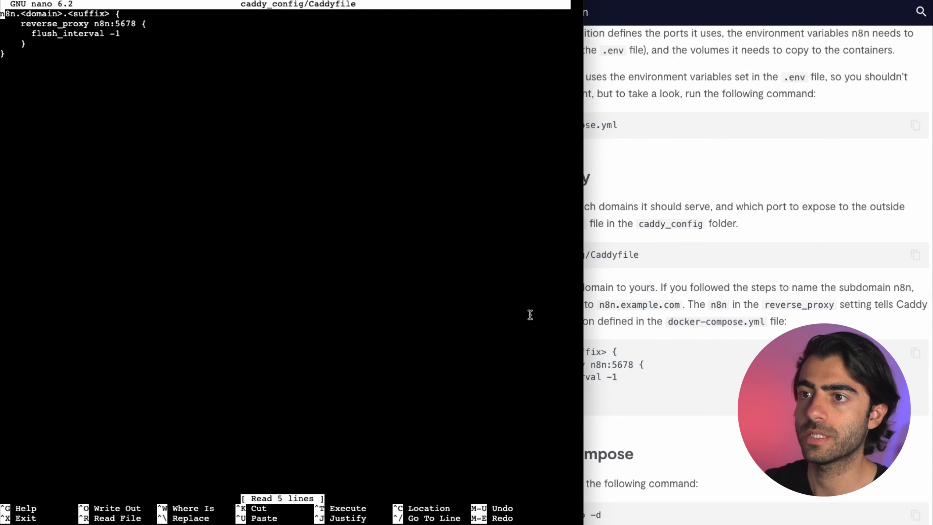
Step: Change the Caddyfile site address to n8ntest.buildwithvince.com and save it
key("Right")
key("Right")
key("Right")
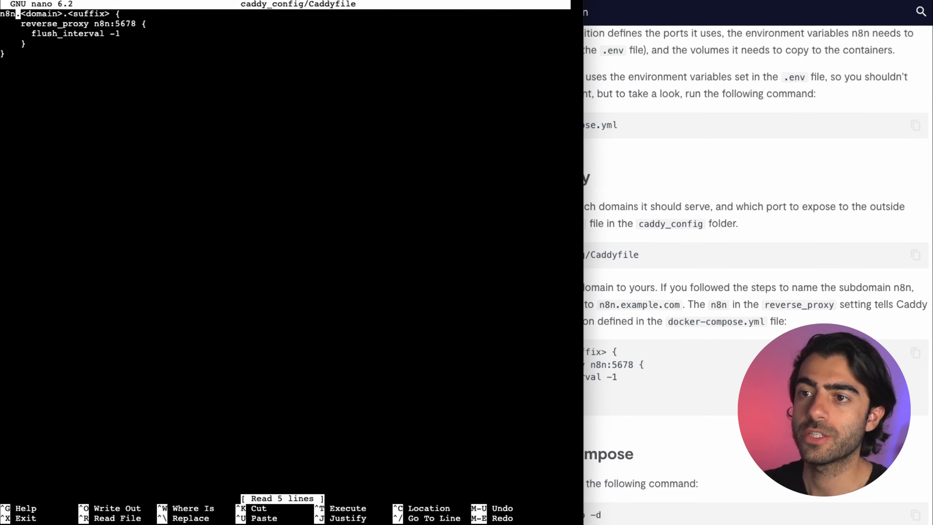
type("test")
key("Right")
type("buildwit")
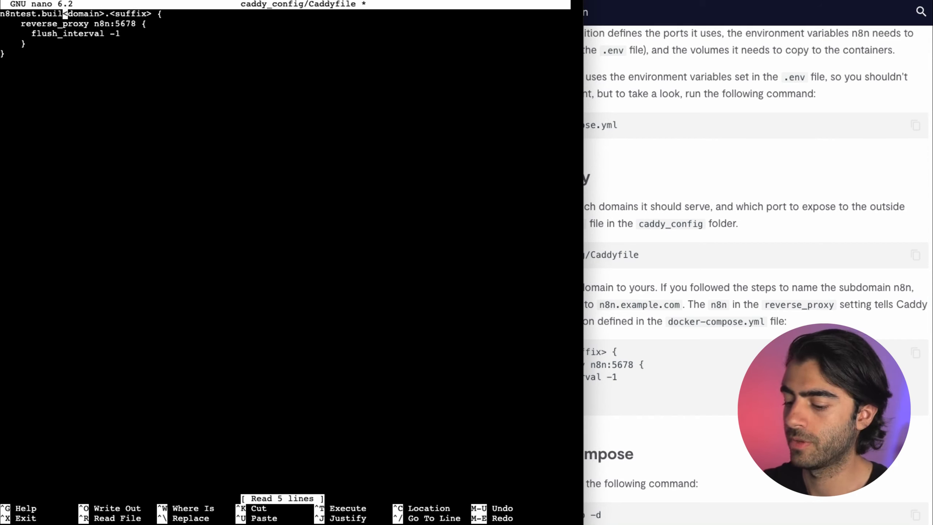
type("hvince")
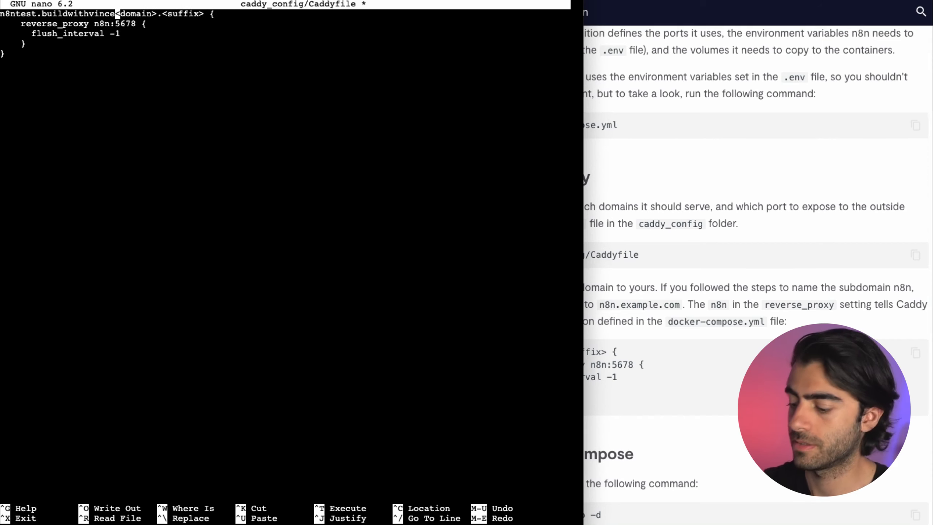
type(".com")
key("Delete")
key("Delete")
key("Delete")
key("Delete")
key("Delete")
key("Delete")
key("Delete")
key("Delete")
key("Delete")
key("Delete")
key("Delete")
key("Delete")
key("Delete")
key("Delete")
key("Delete")
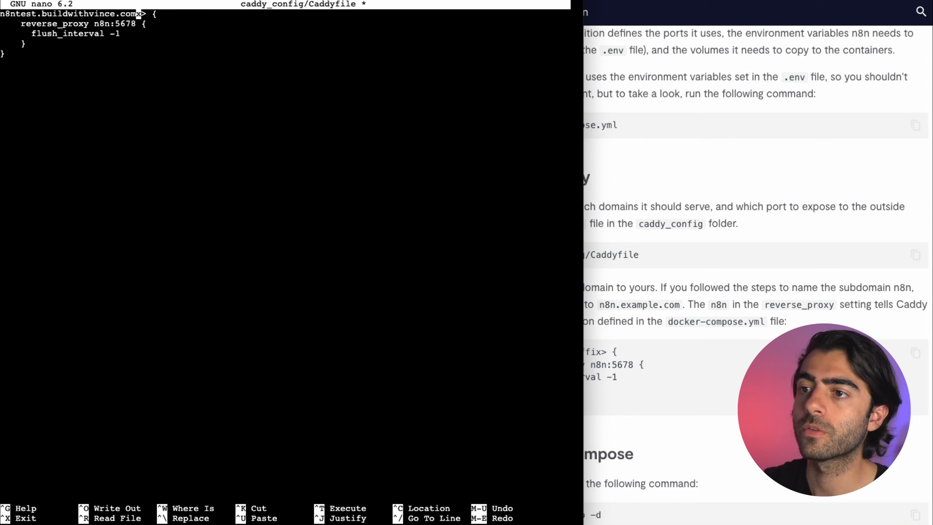
key("Delete")
key("Delete")
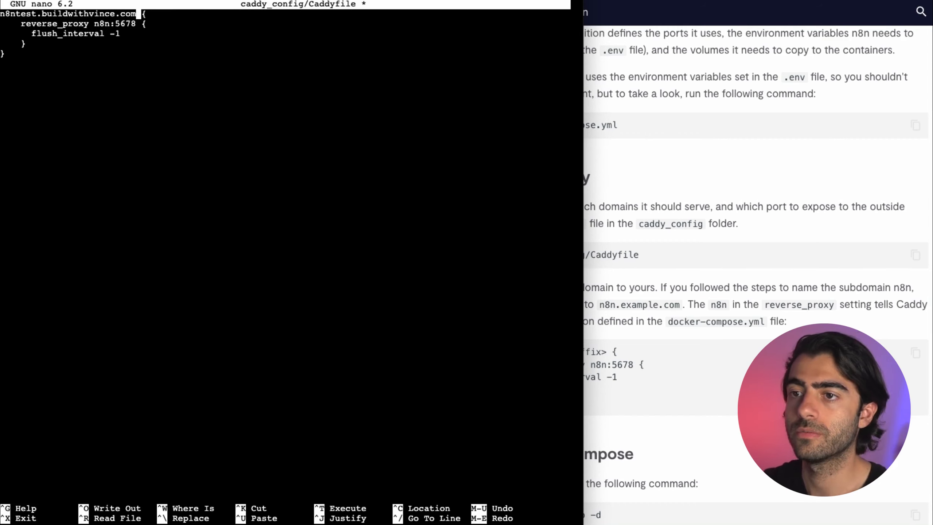
key("ctrl+x")
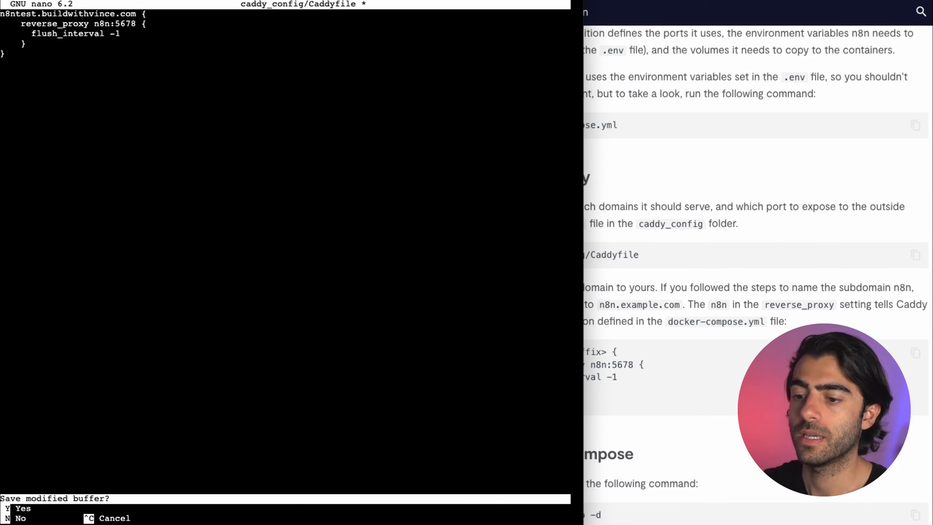
key("y")
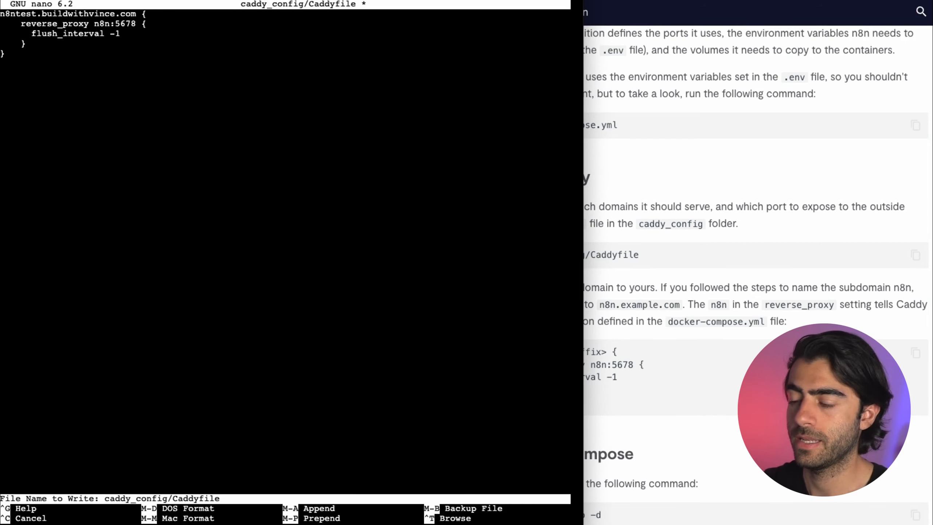
key("Return")
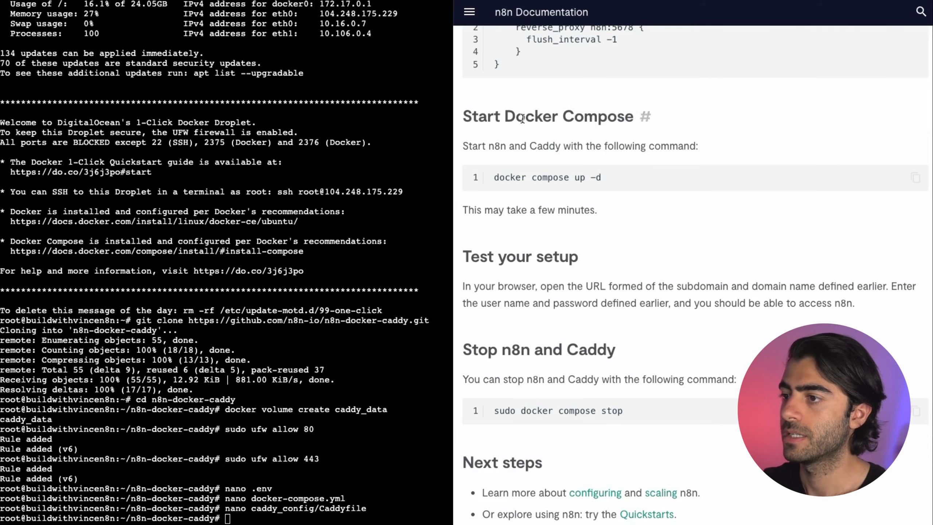
Step: Run 'docker compose up -d' on the droplet to pull and start the n8n and Caddy containers
left_click_drag(522, 119, 583, 198)
left_click(585, 198)
left_click(915, 177)
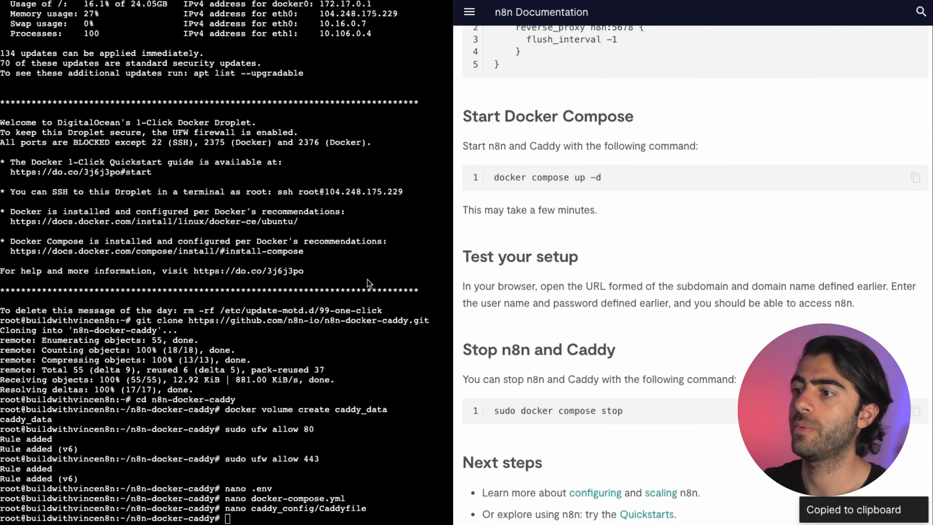
left_click(367, 280)
key("super+v")
key("Return")
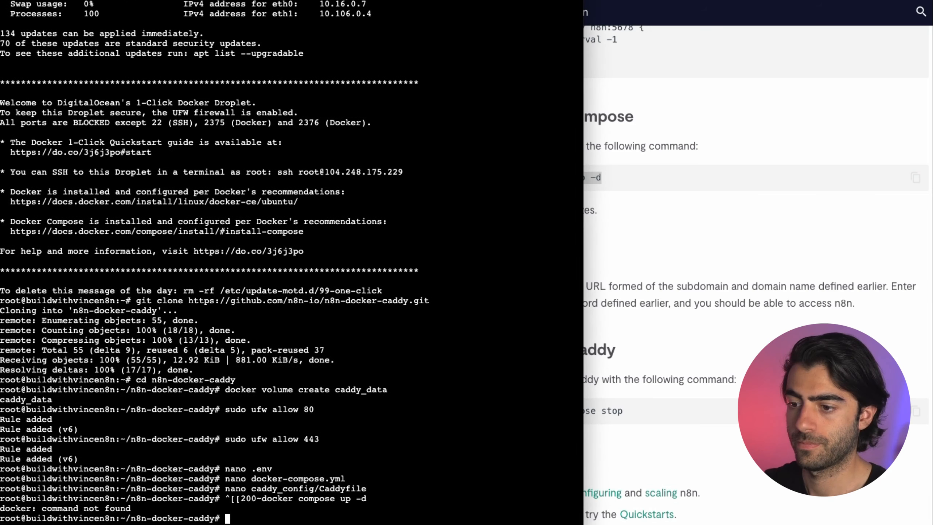
key("super+v")
key("Return")
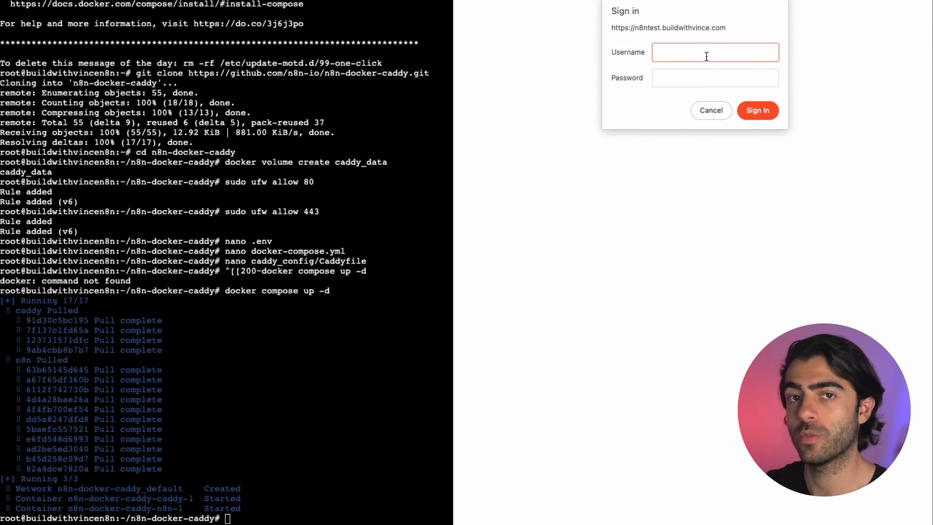
Step: Sign in to the n8n instance with the basic-auth username and password
type("user")
key("Tab")
type("•••••••••")
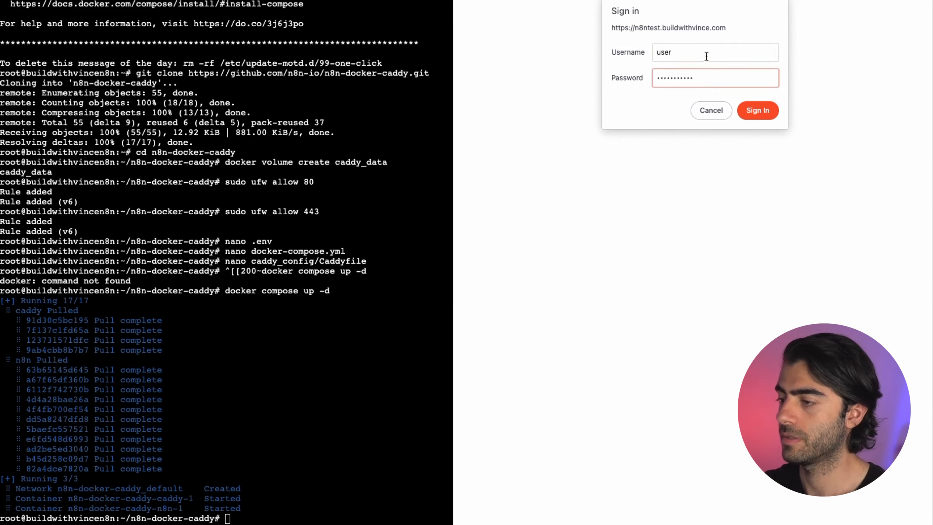
key("Return")
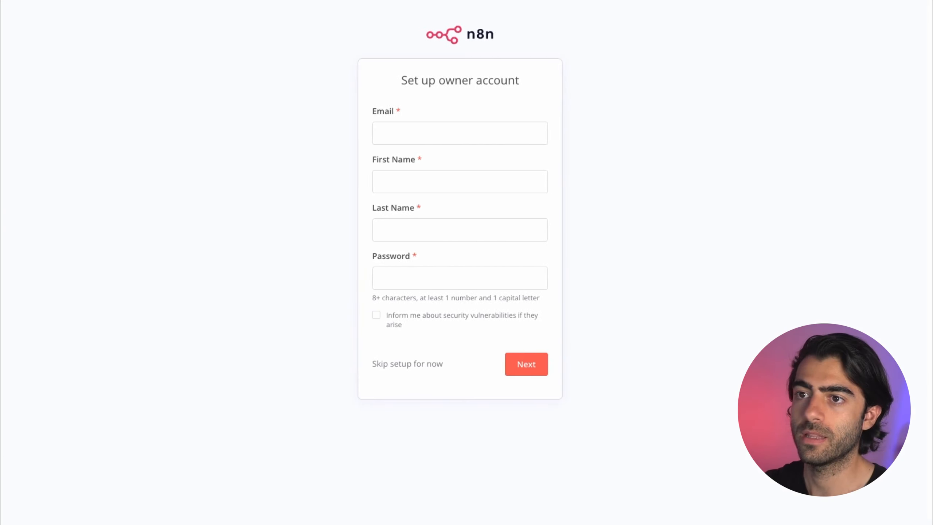
left_click_drag(411, 85, 669, 270)
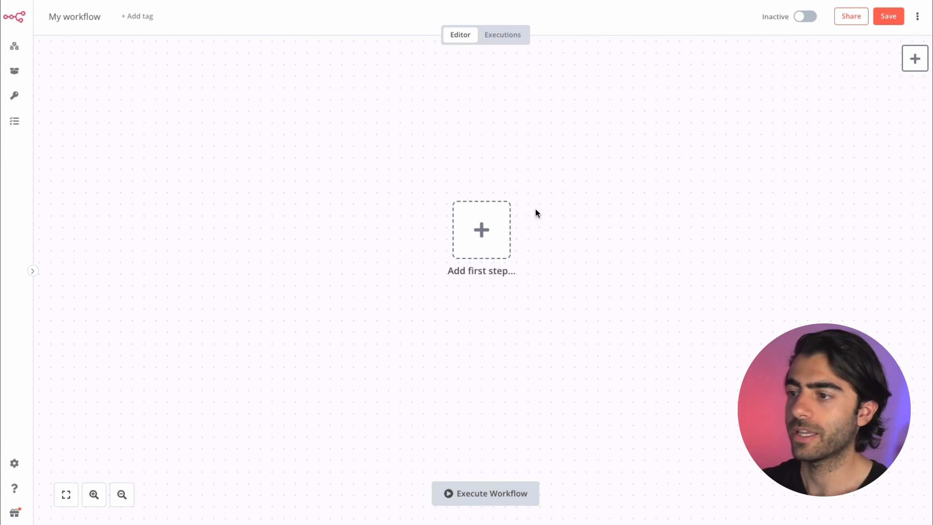
Step: Add an 'On new Airtable event' Airtable Trigger as the workflow's first step
left_click(477, 229)
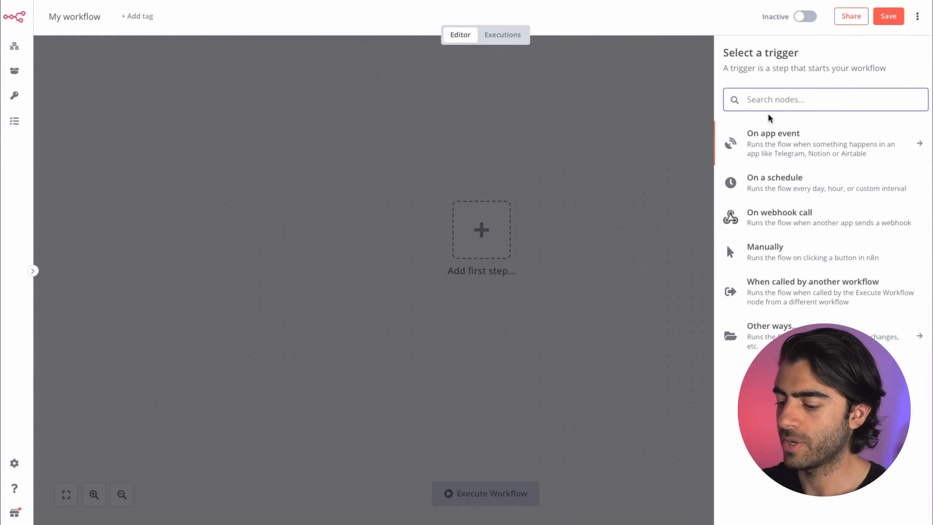
type("airtable")
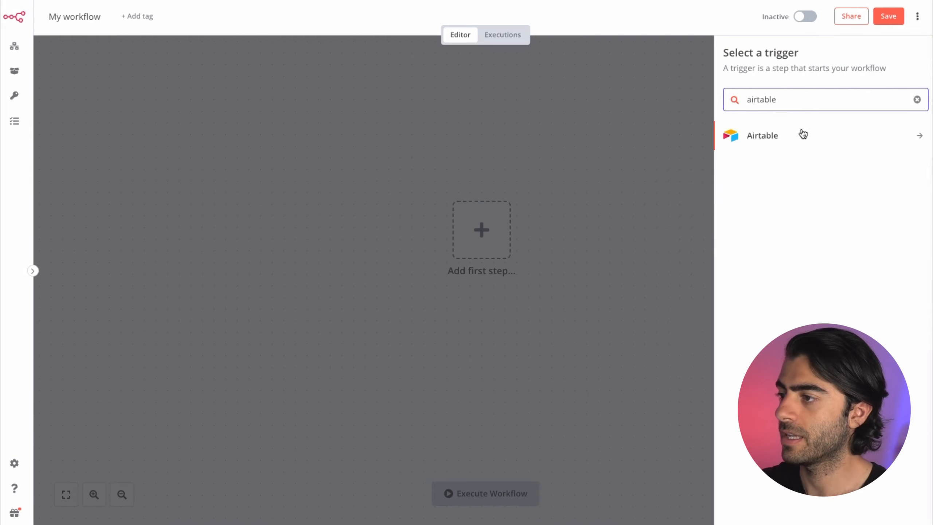
left_click(804, 133)
left_click(786, 146)
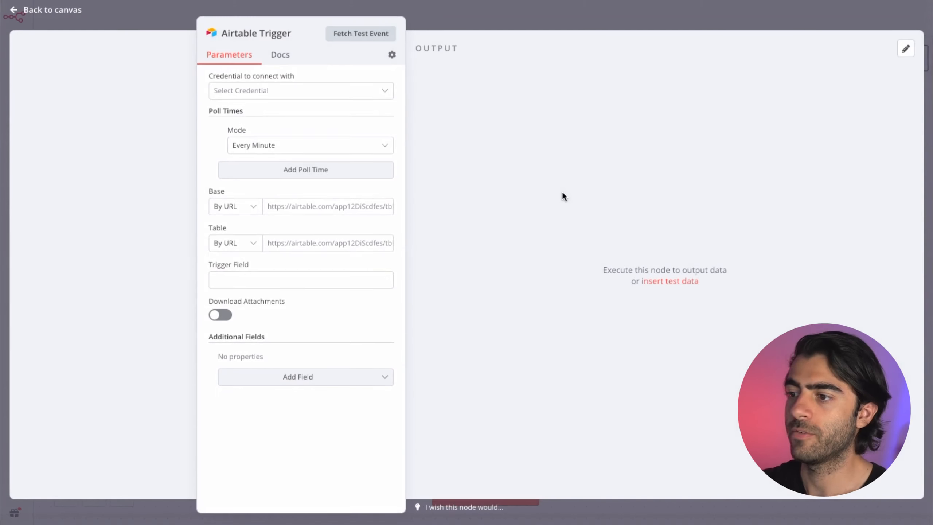
left_click(523, 11)
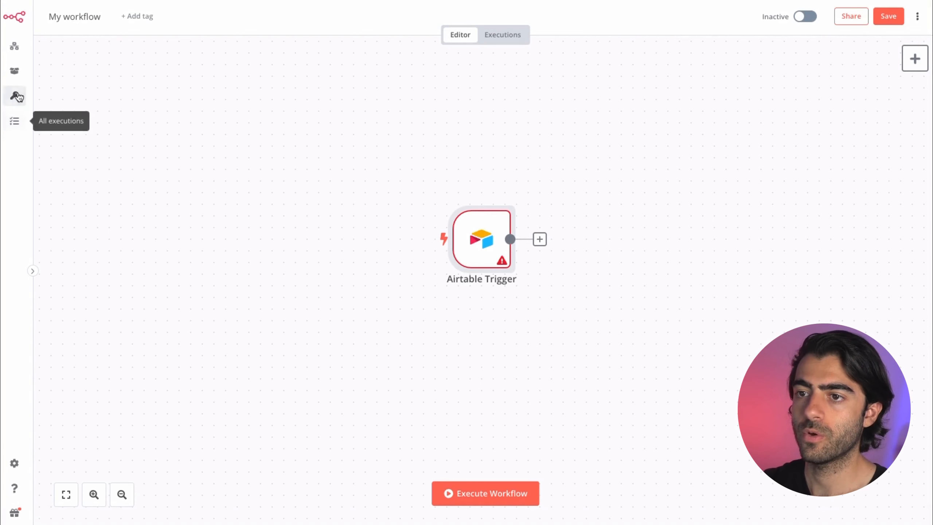
Step: Search templates for 'gmail' and use 'Manage attendee registrations and send emails' as a workflow
left_click(15, 71)
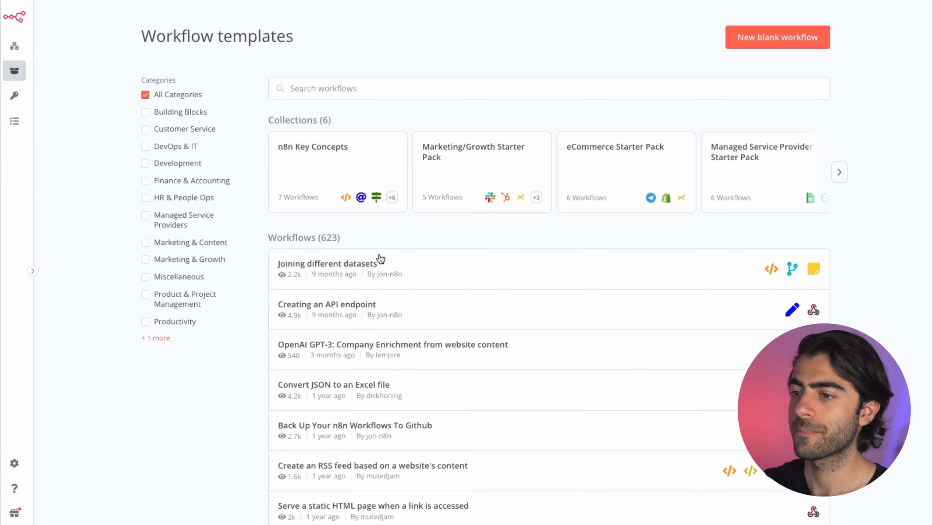
scroll(643, 283, "down", 2)
scroll(642, 283, "down", 10)
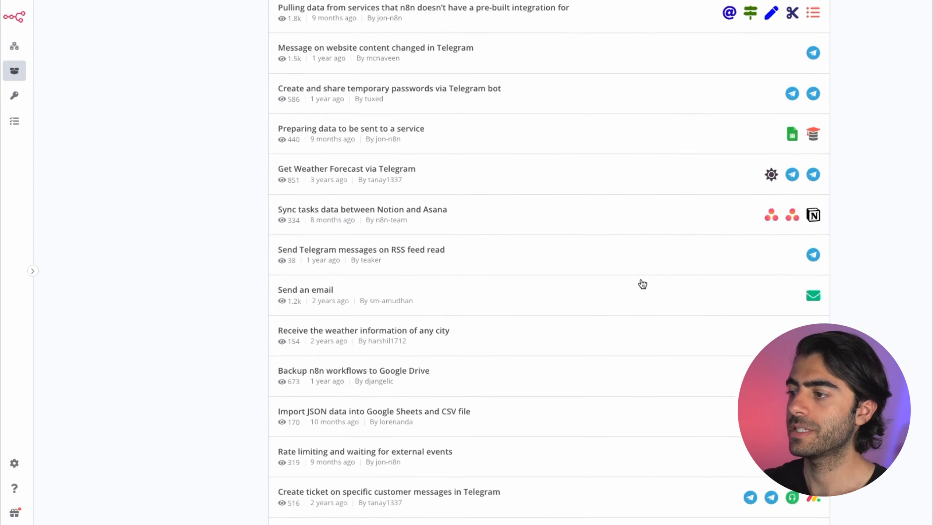
scroll(453, 169, "up", 14)
left_click(395, 95)
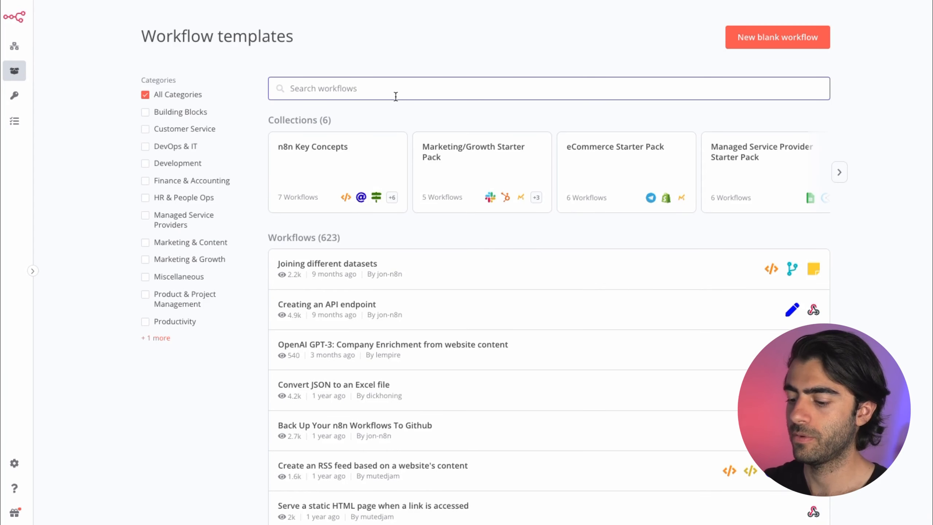
type("gmail")
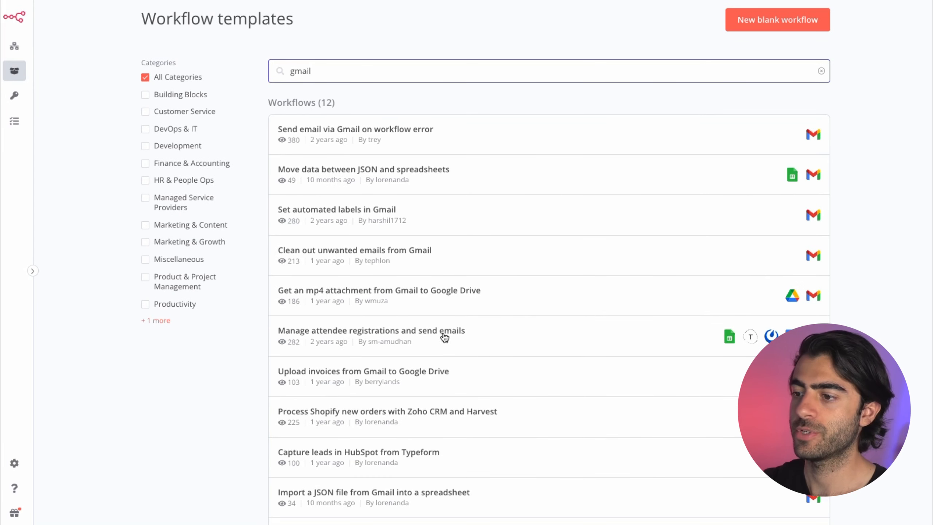
left_click(449, 334)
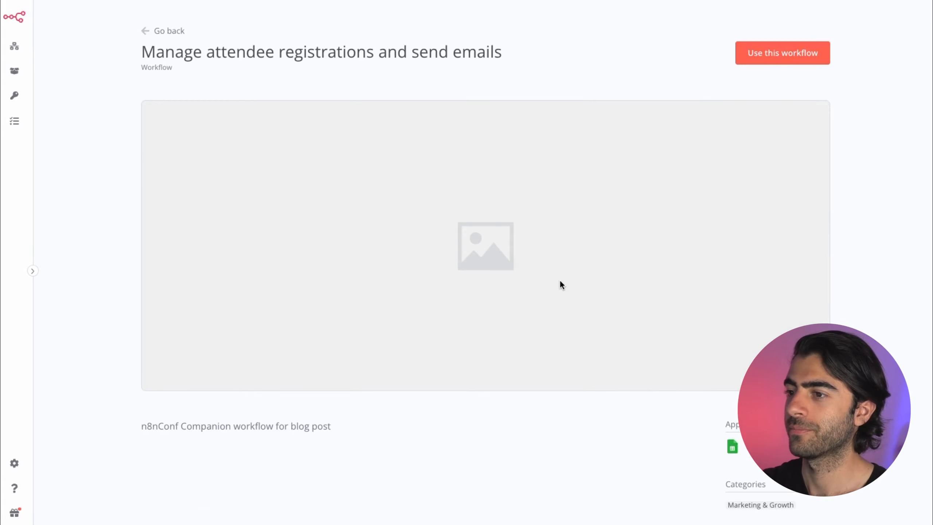
left_click(798, 58)
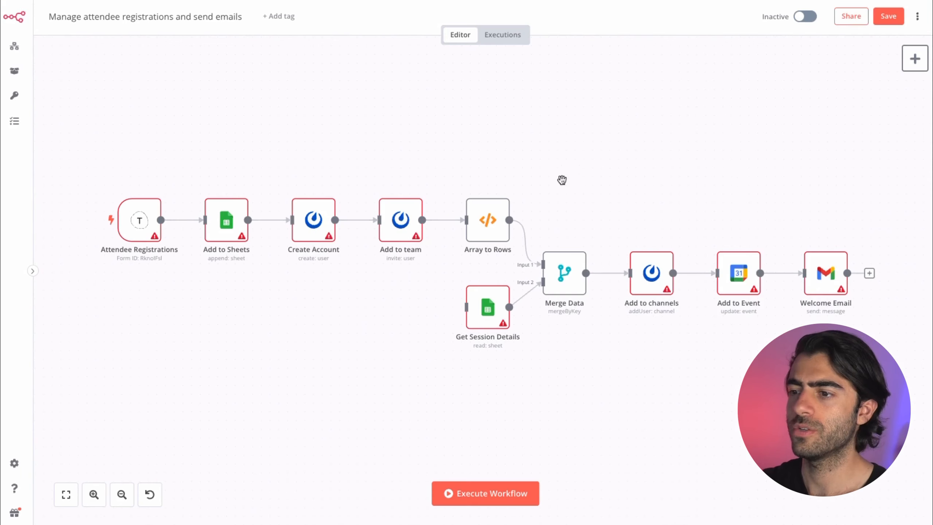
Step: Inspect the Attendee Registrations node and the Array to Rows JavaScript code
left_click_drag(83, 149, 768, 340)
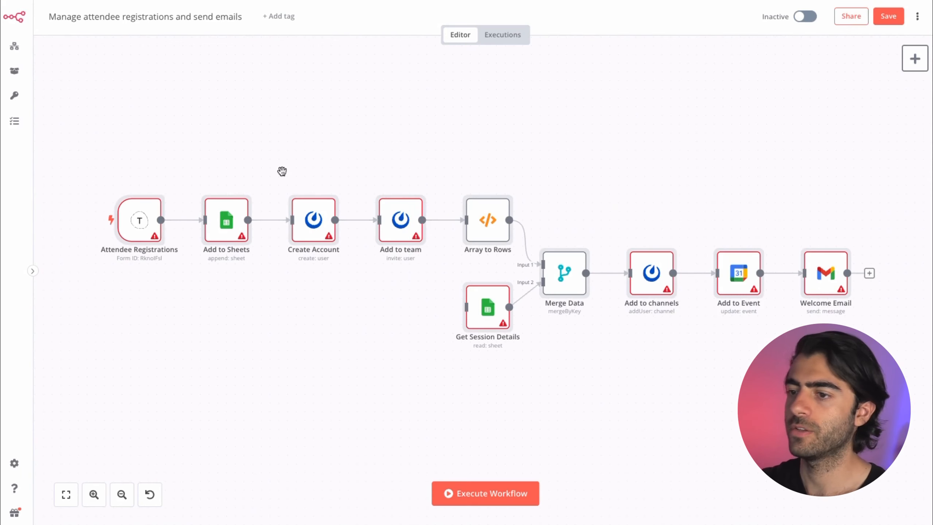
double_click(142, 222)
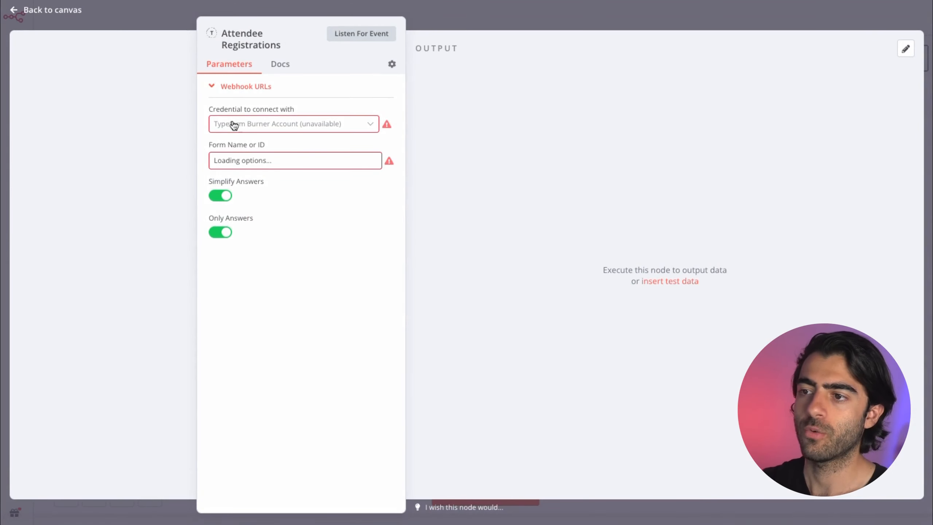
left_click(471, 17)
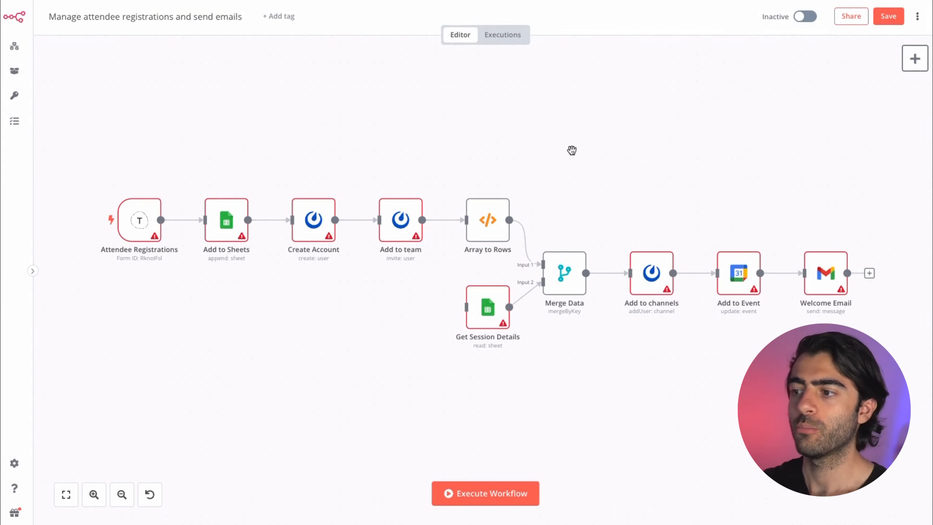
double_click(496, 229)
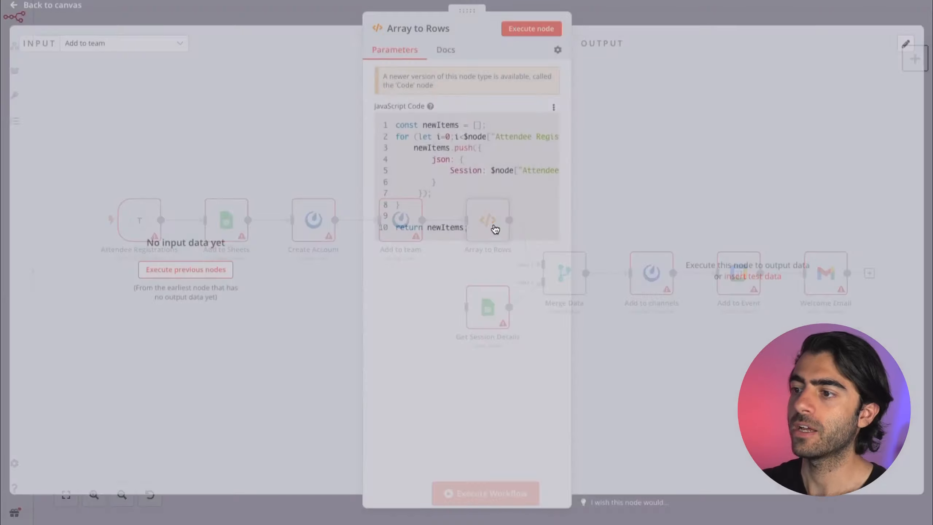
left_click(400, 132)
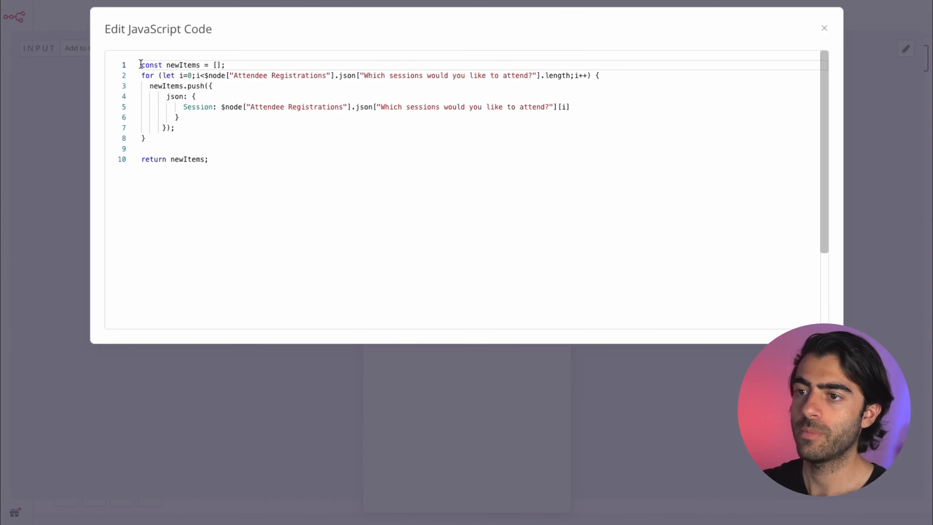
left_click(263, 187)
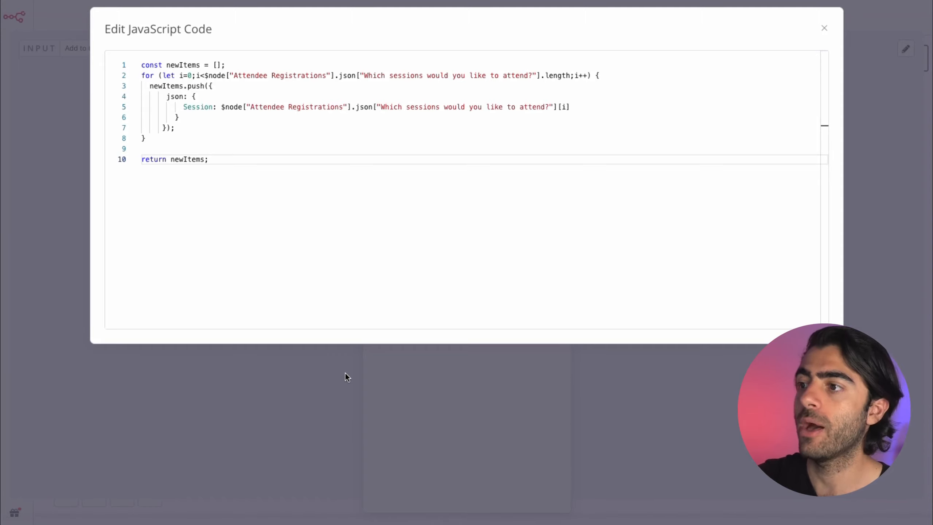
left_click(824, 28)
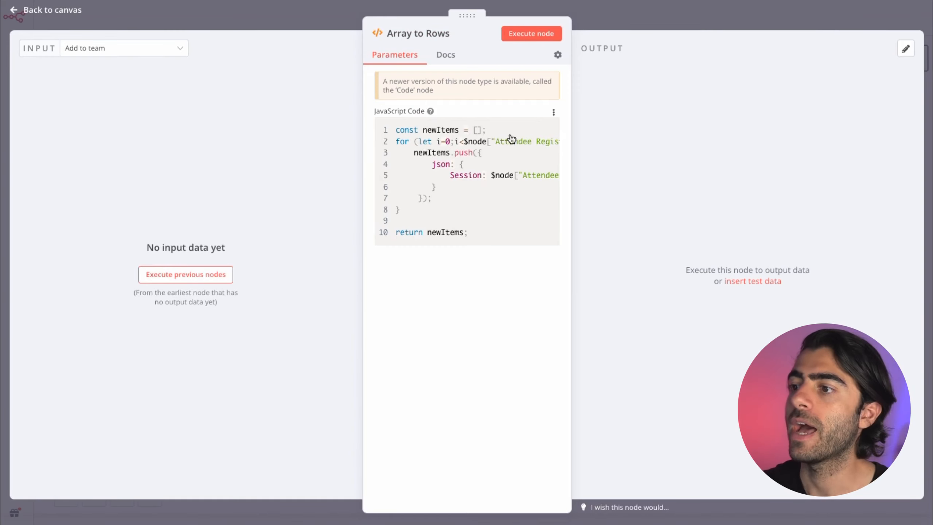
left_click(611, 9)
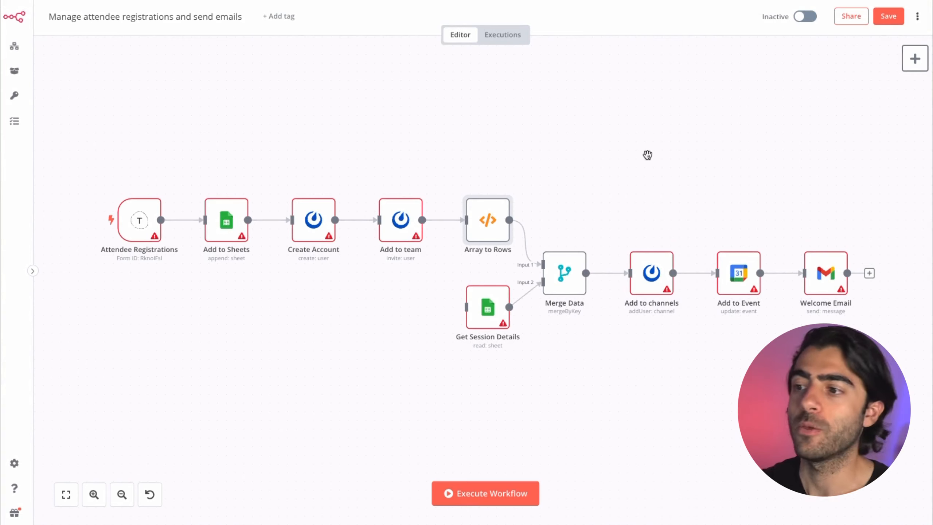